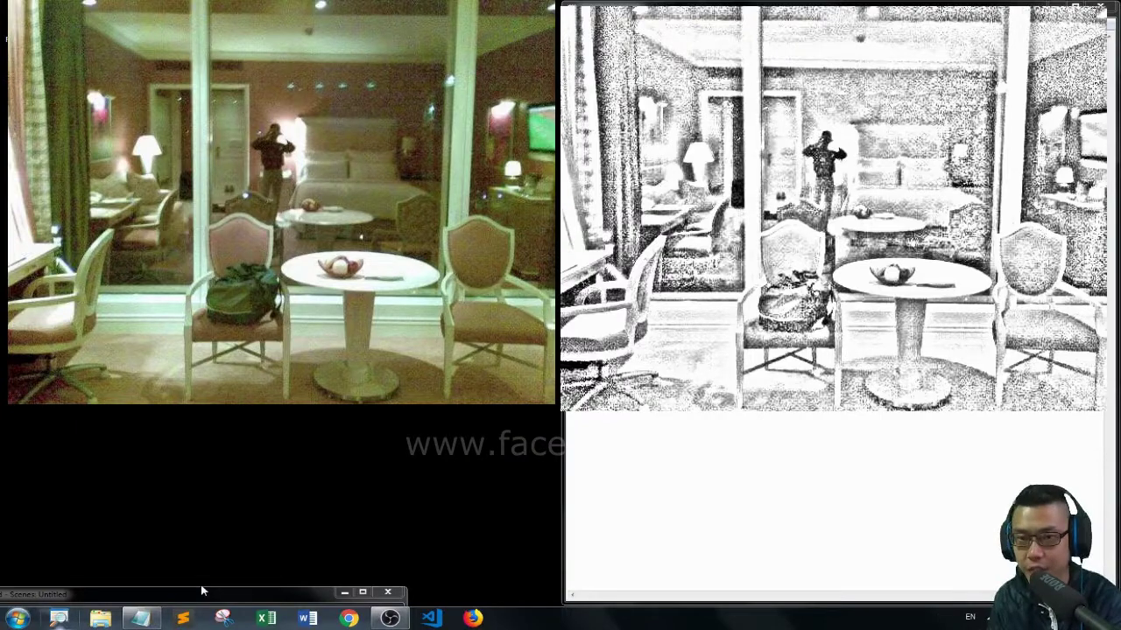
Step: Open a private Firefox window and search the web for 'photopea'
right_click(473, 618)
click(447, 544)
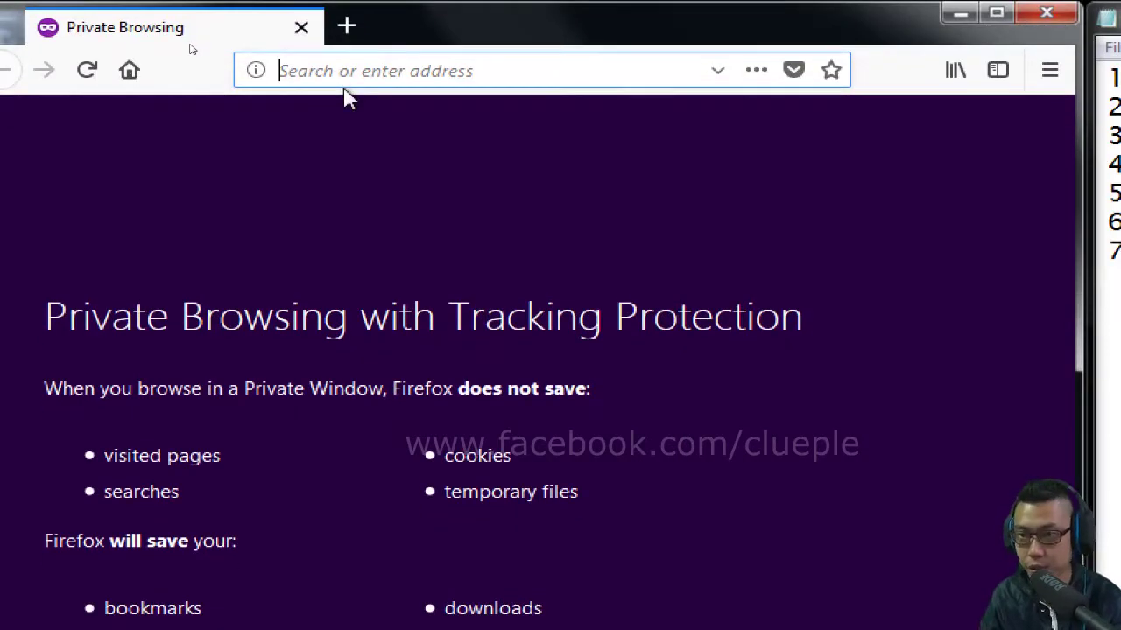
text(photopea)
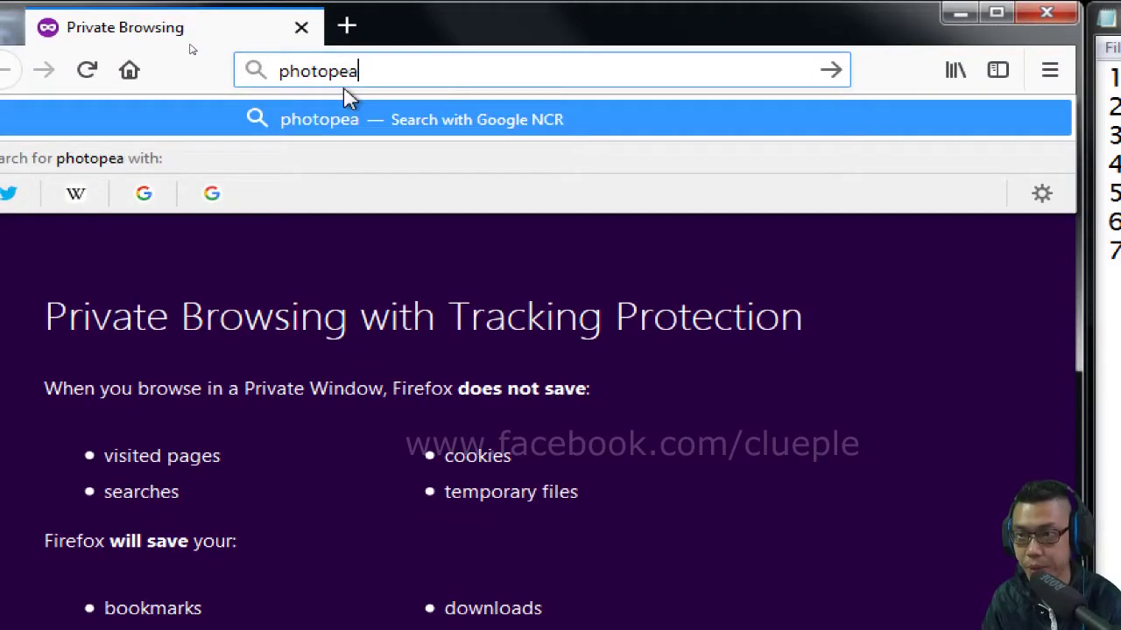
key(Return)
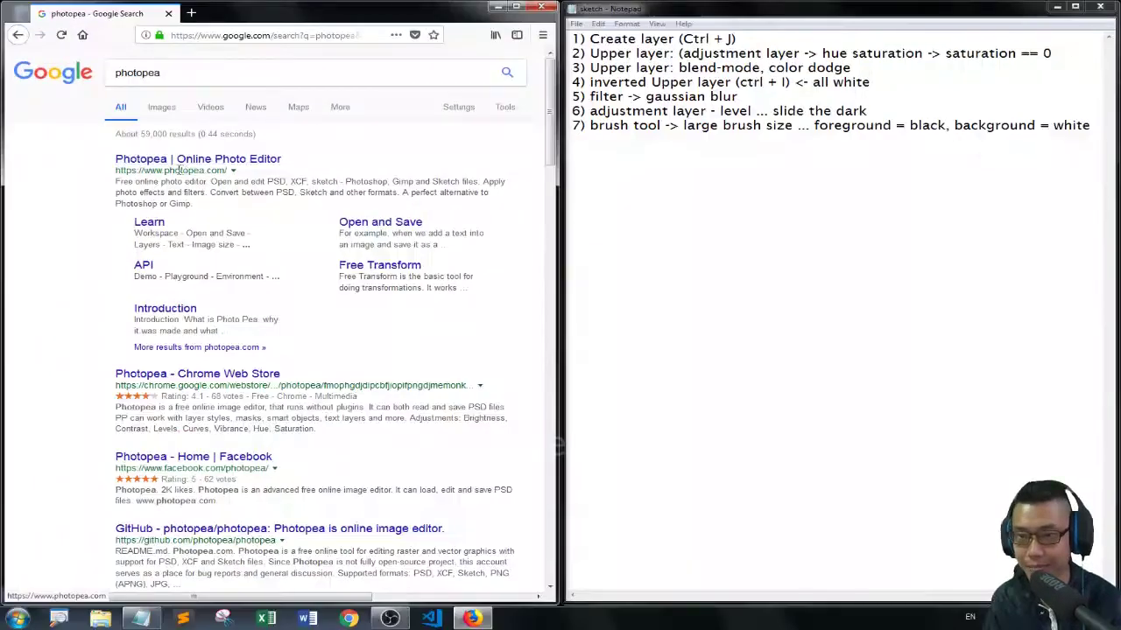
Step: Go to the Photopea site from the results and dismiss its welcome banner
click(313, 180)
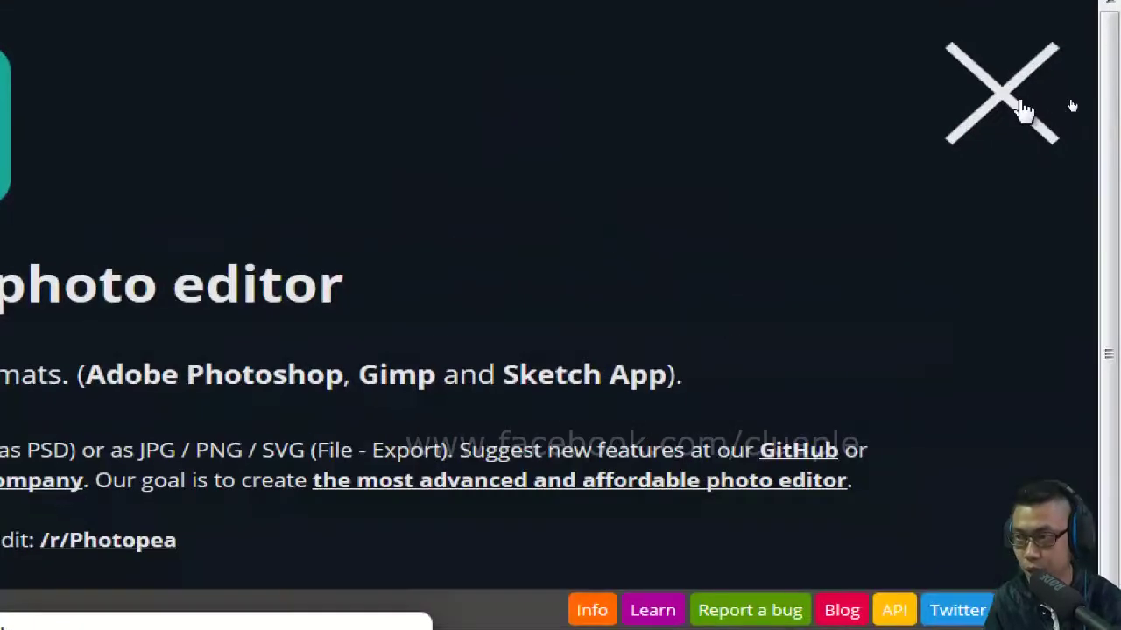
key(alt)
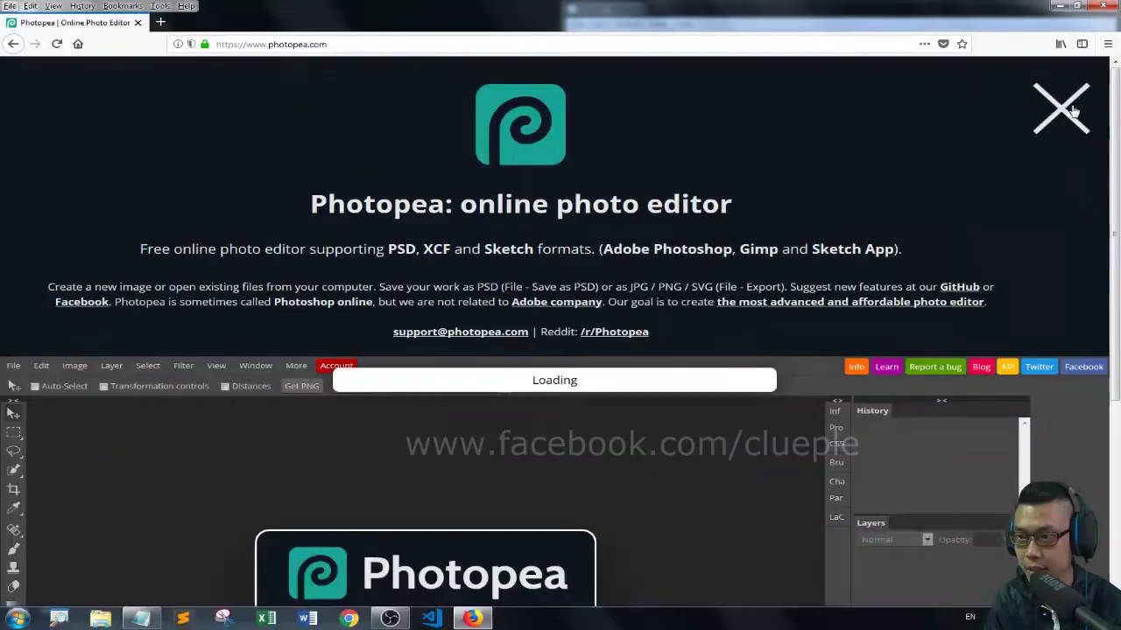
click(1072, 112)
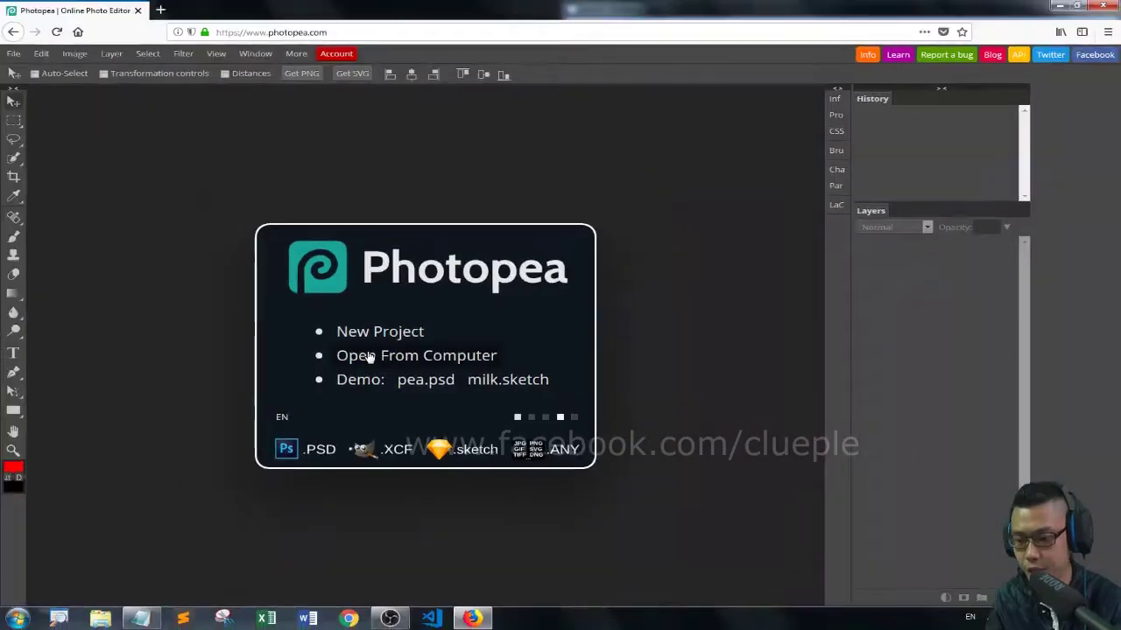
Step: Open the raw hotel-room JPEG from Storage (D:) as a new document
click(379, 363)
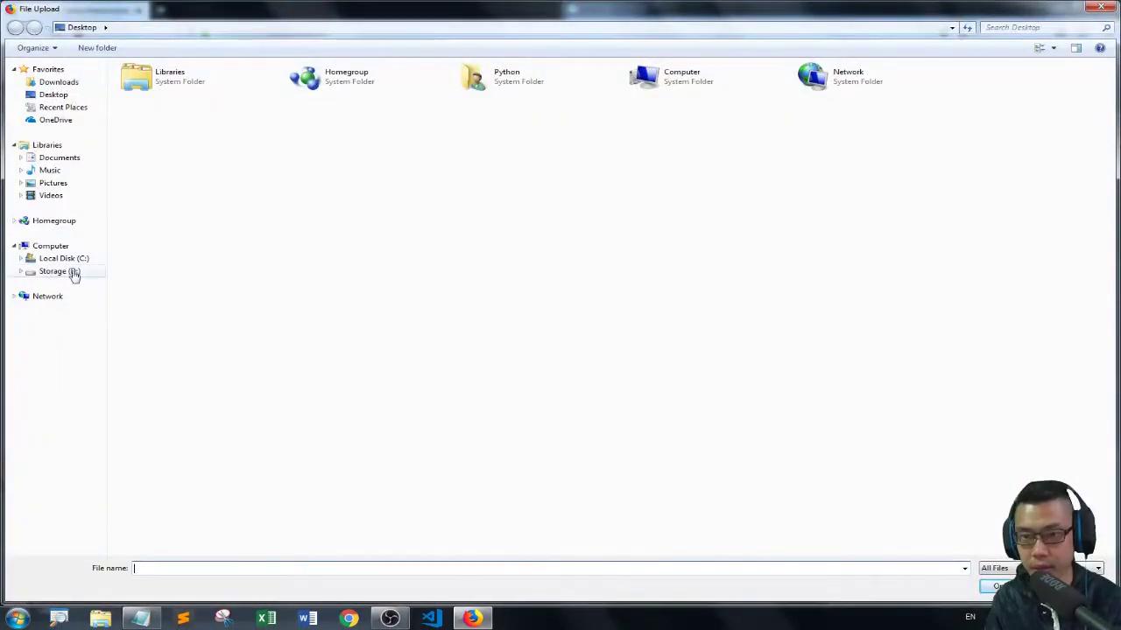
click(77, 273)
click(133, 368)
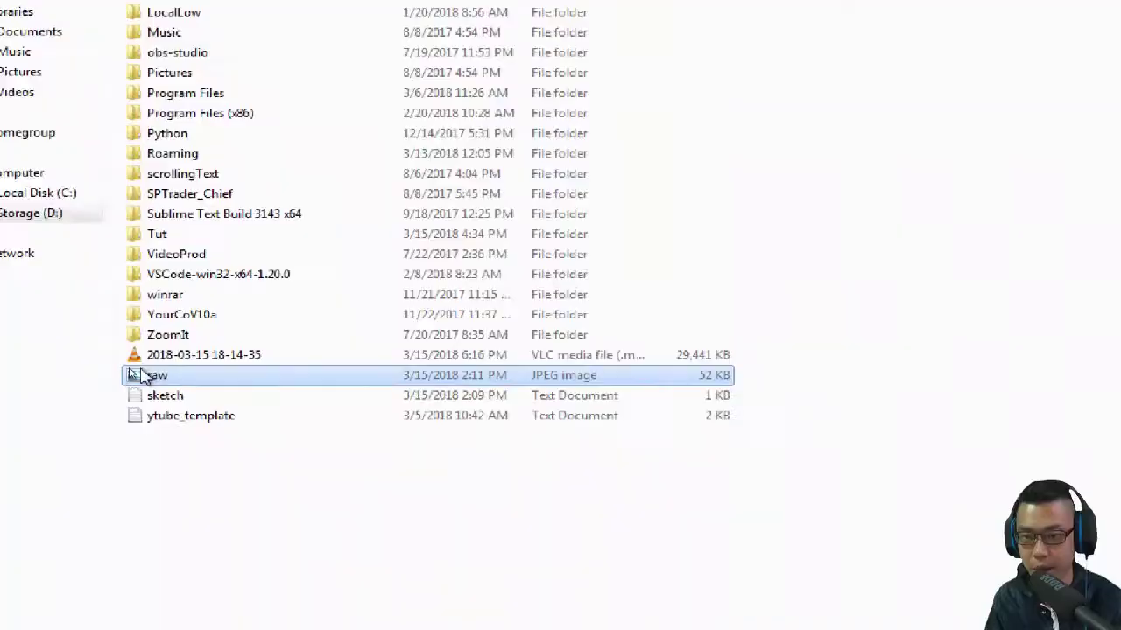
double_click(144, 376)
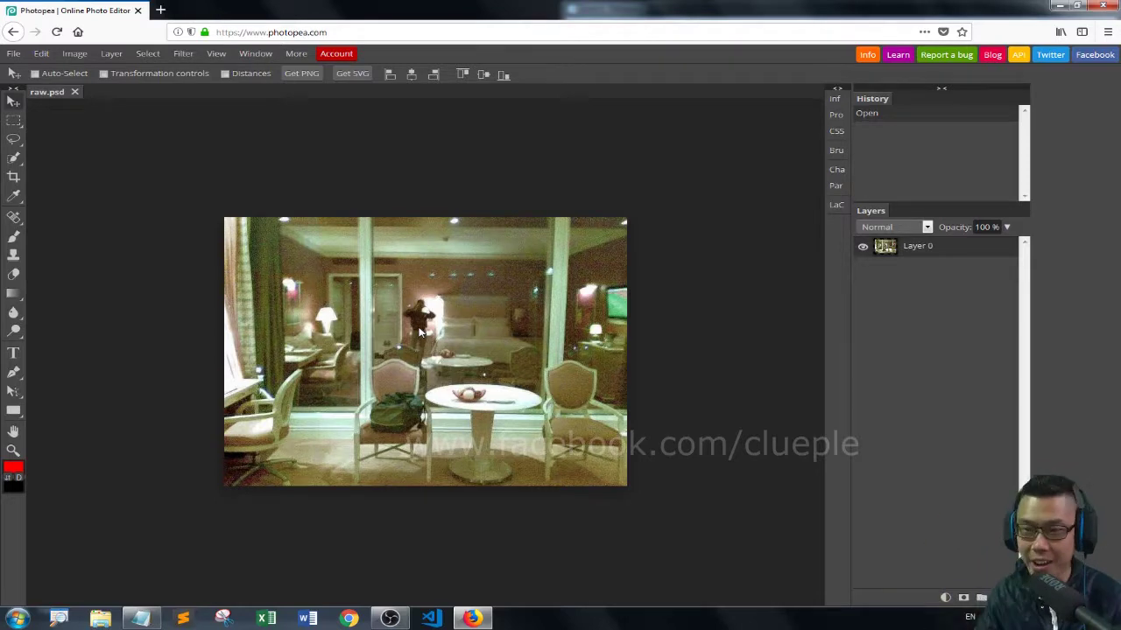
Step: Review the sketch steps in Notepad, then back in Photopea bring up Layer 0's options
key(alt+Tab)
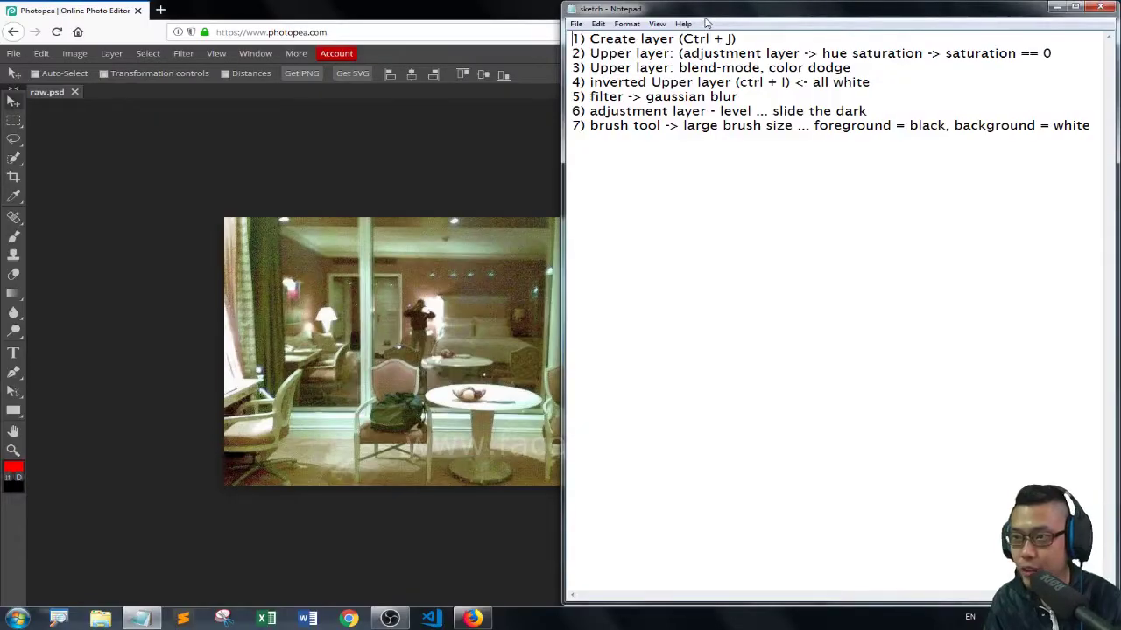
click(452, 12)
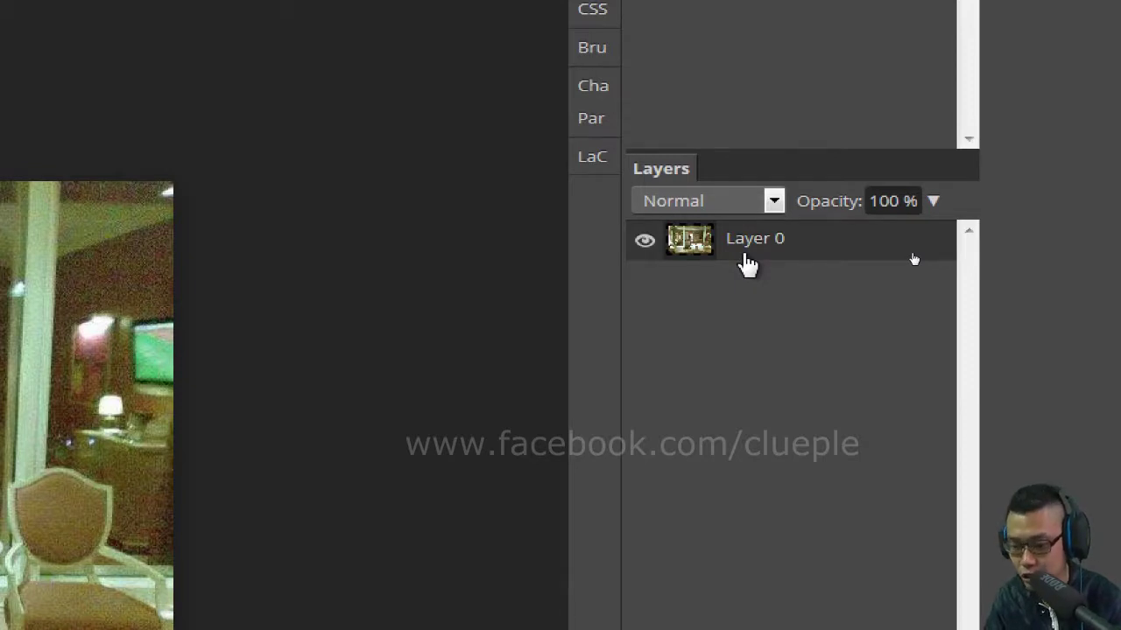
right_click(746, 261)
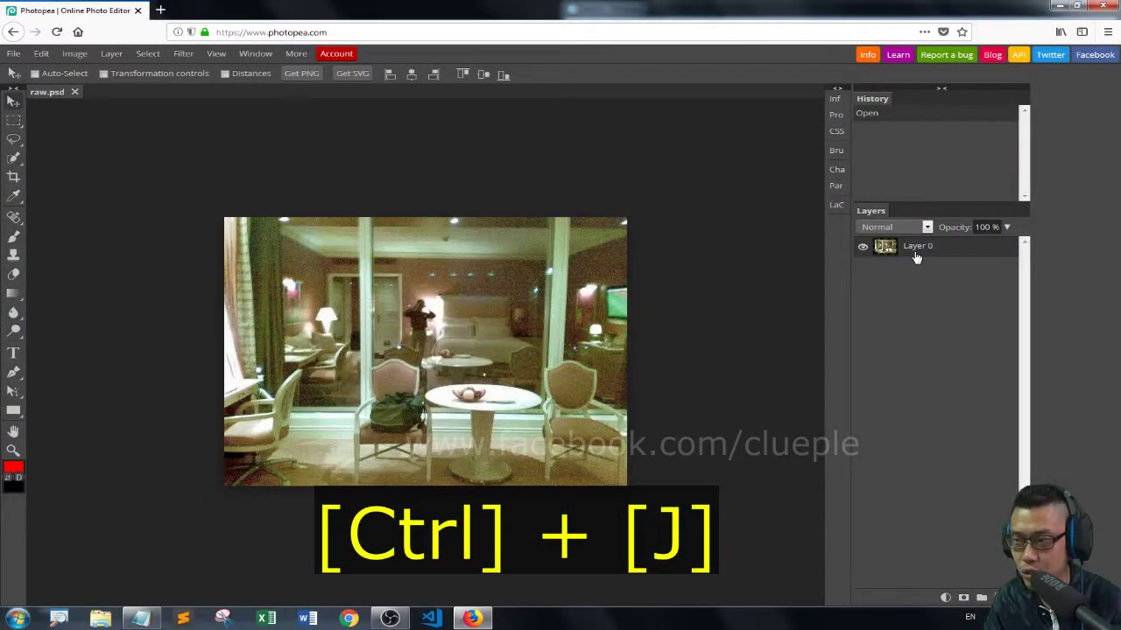
Step: Duplicate Layer 0 with Ctrl+J, select the upper copy, and recheck the step notes
key(ctrl+j)
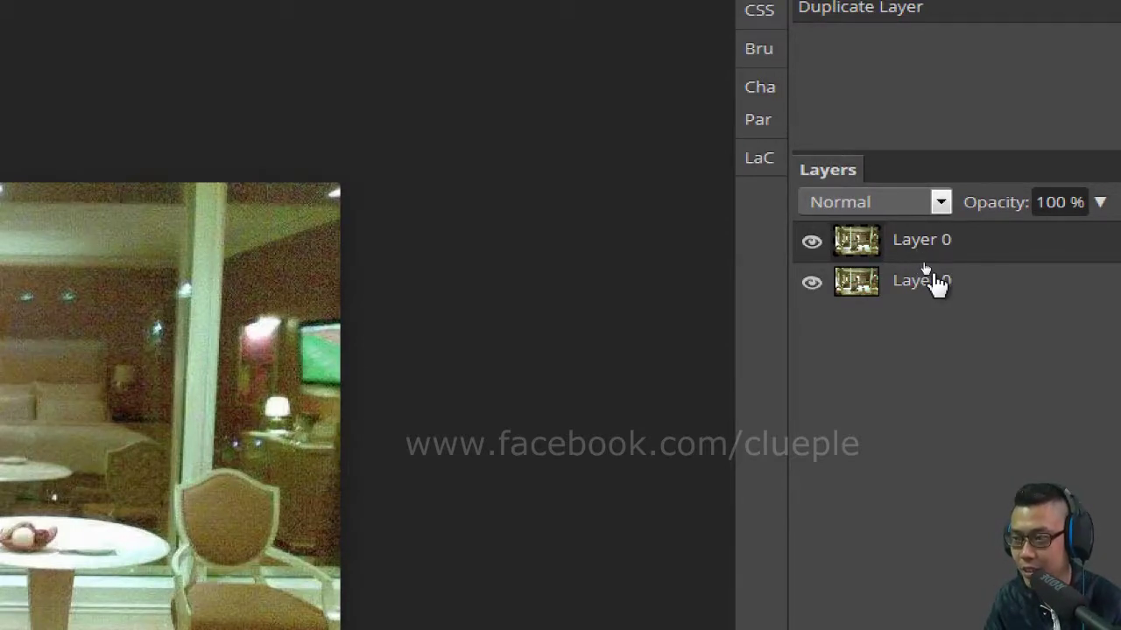
click(936, 282)
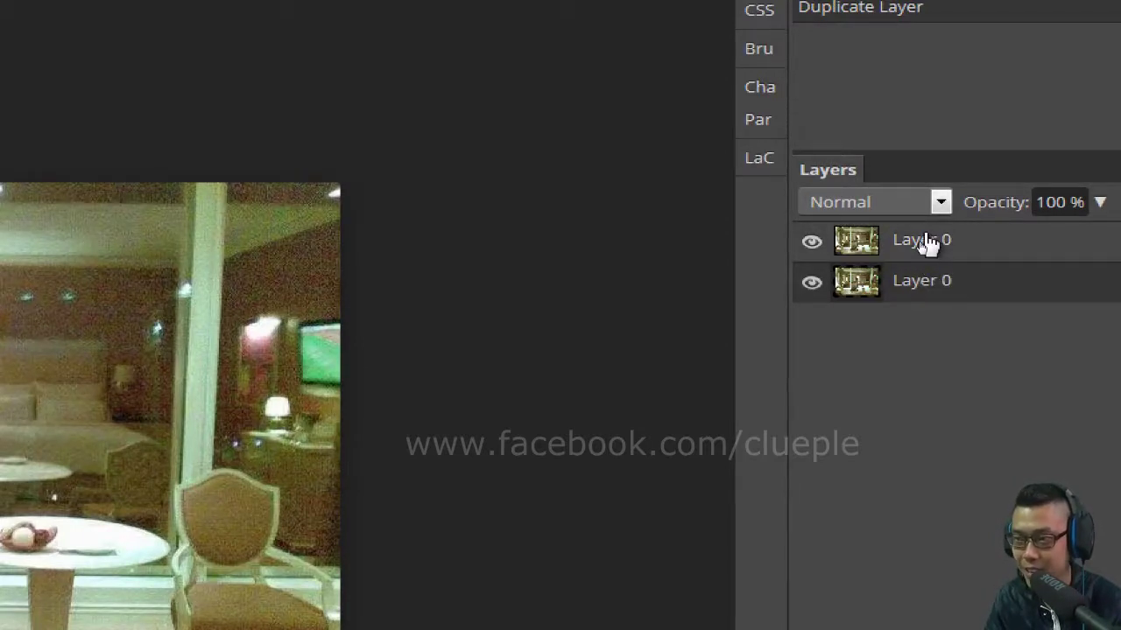
click(928, 245)
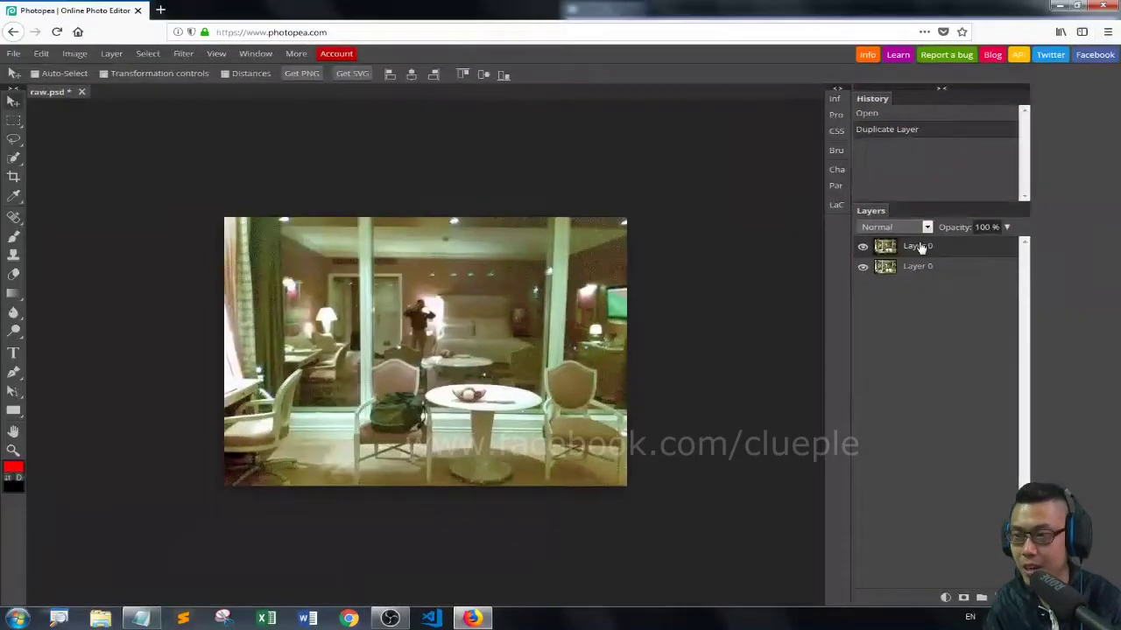
click(141, 618)
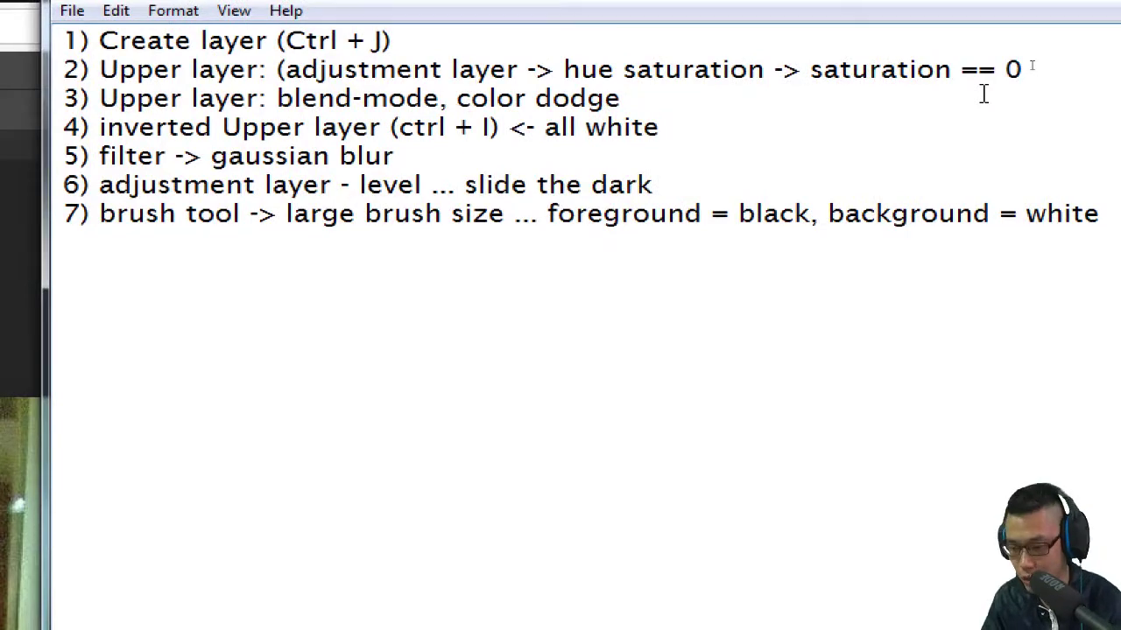
key(alt+Tab)
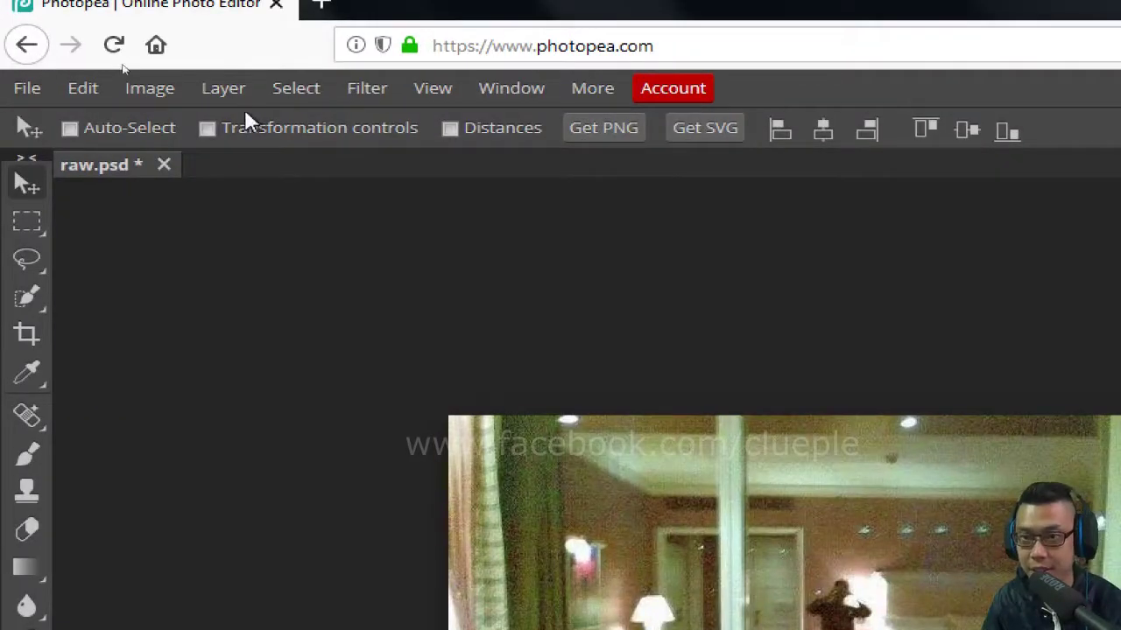
Step: Add a Hue / Saturation adjustment layer with Saturation at -100
click(238, 101)
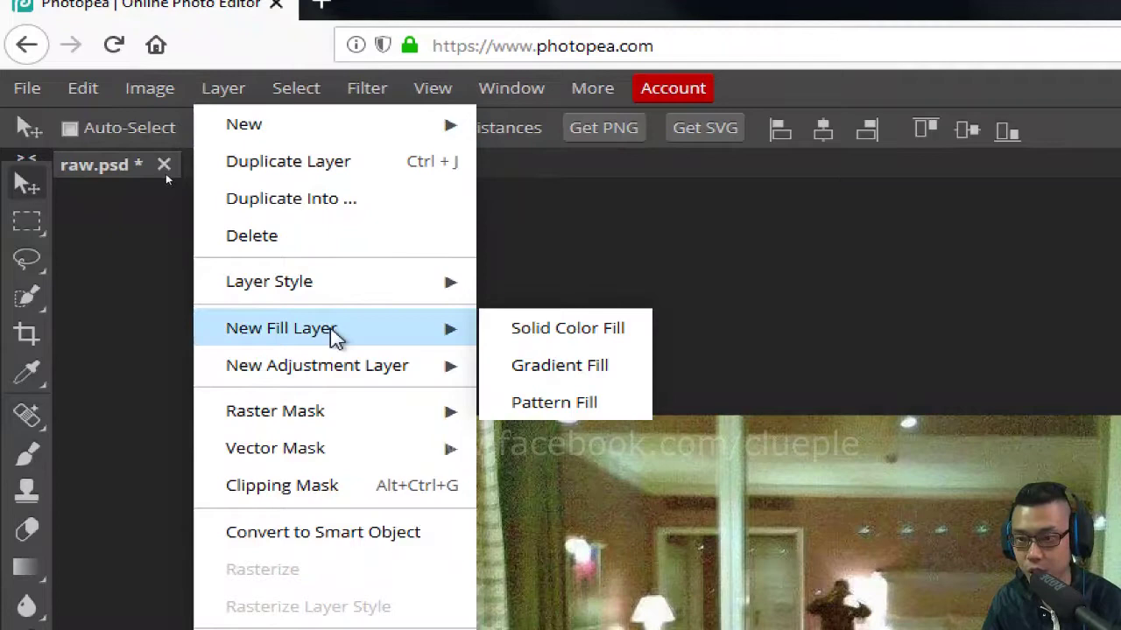
mouse_move(337, 373)
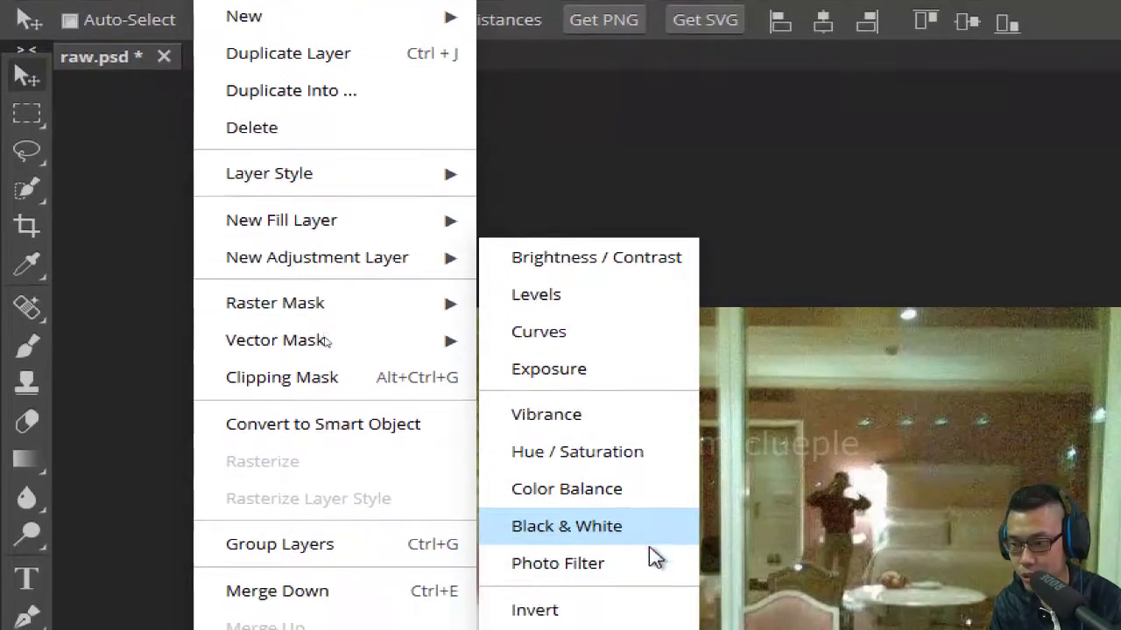
click(576, 454)
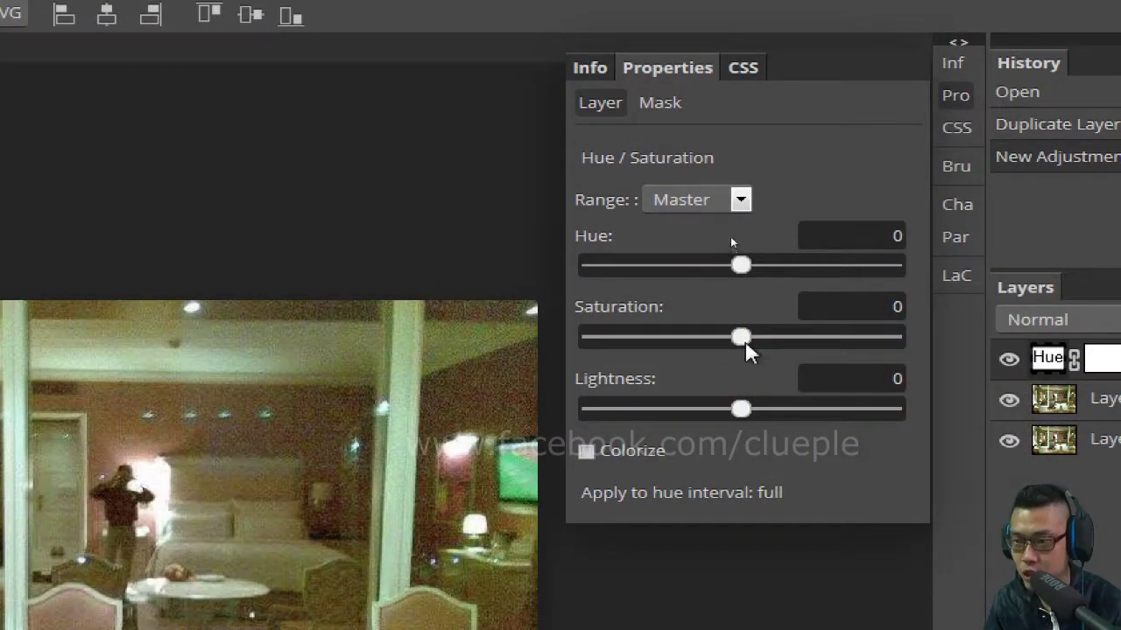
drag(748, 350, 537, 350)
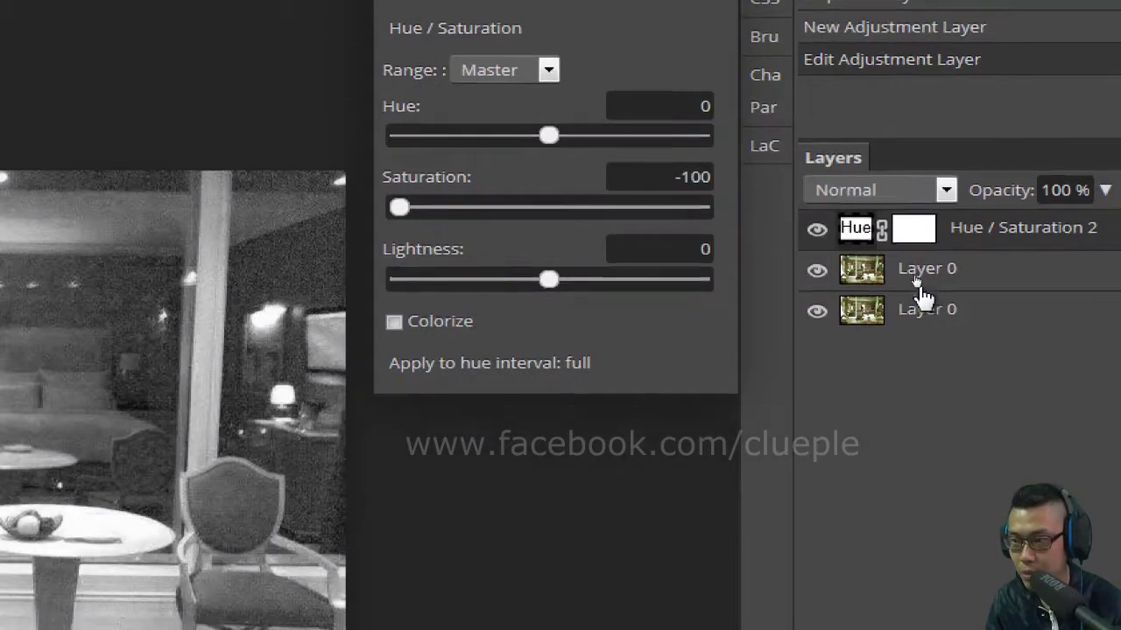
Step: Set the upper Layer 0 to Color Dodge blending and hide the side panels
click(913, 271)
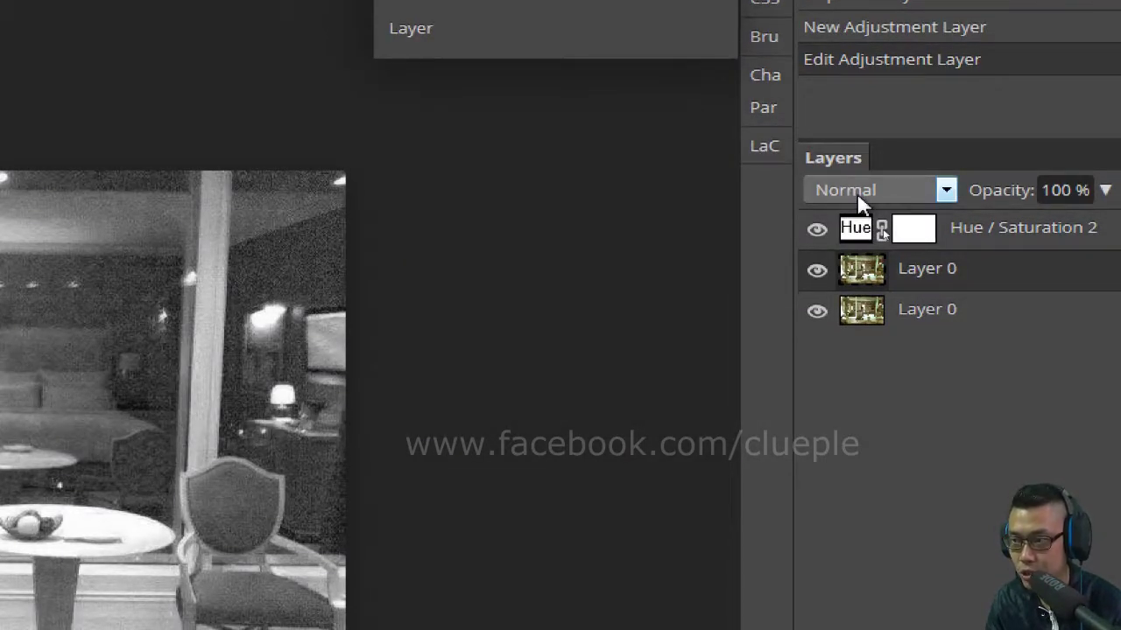
click(916, 198)
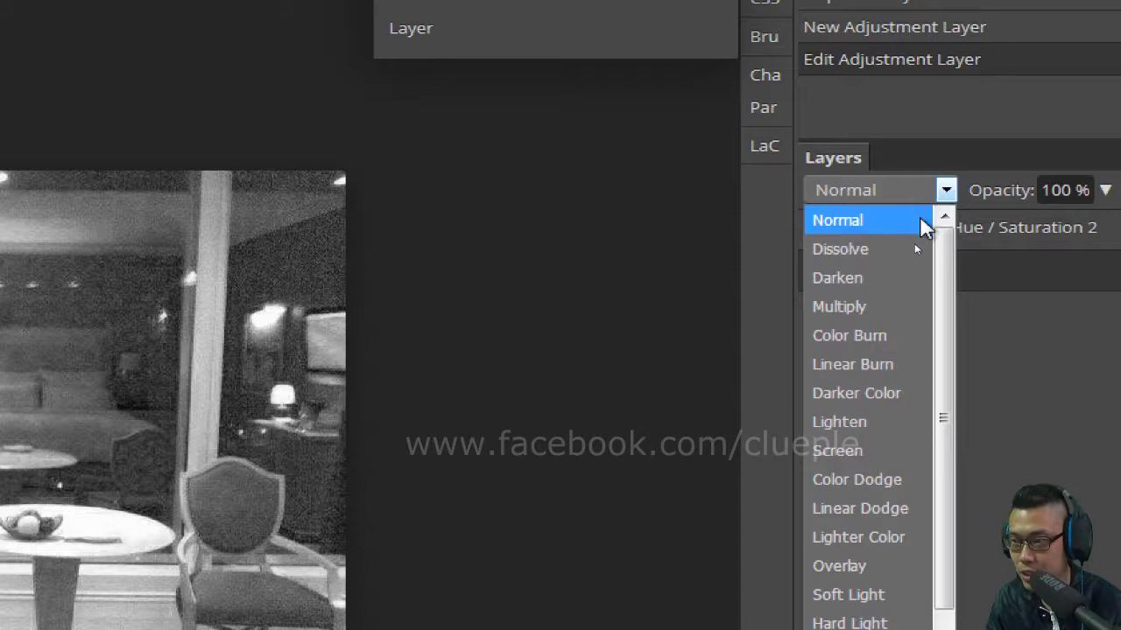
drag(951, 282, 953, 341)
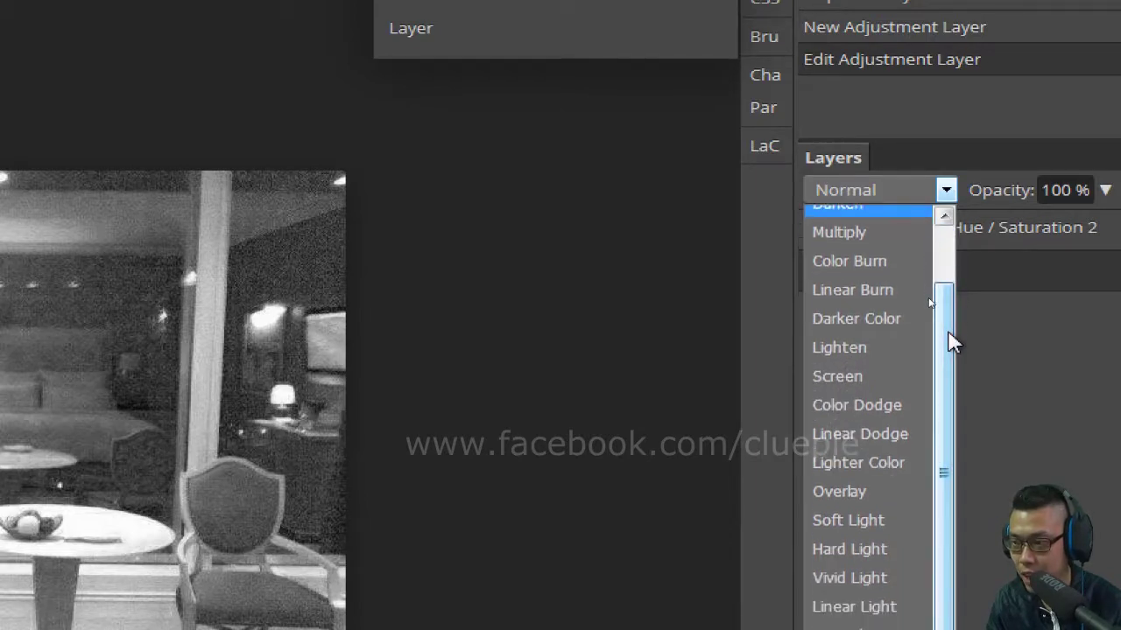
click(859, 404)
key(Tab)
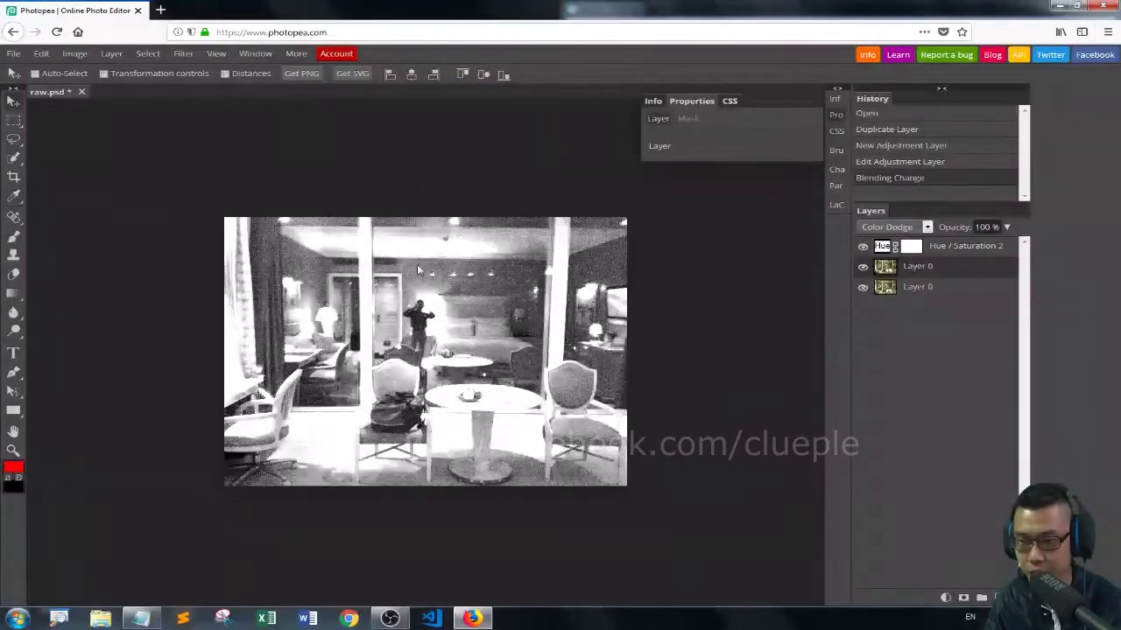
click(140, 618)
click(140, 618)
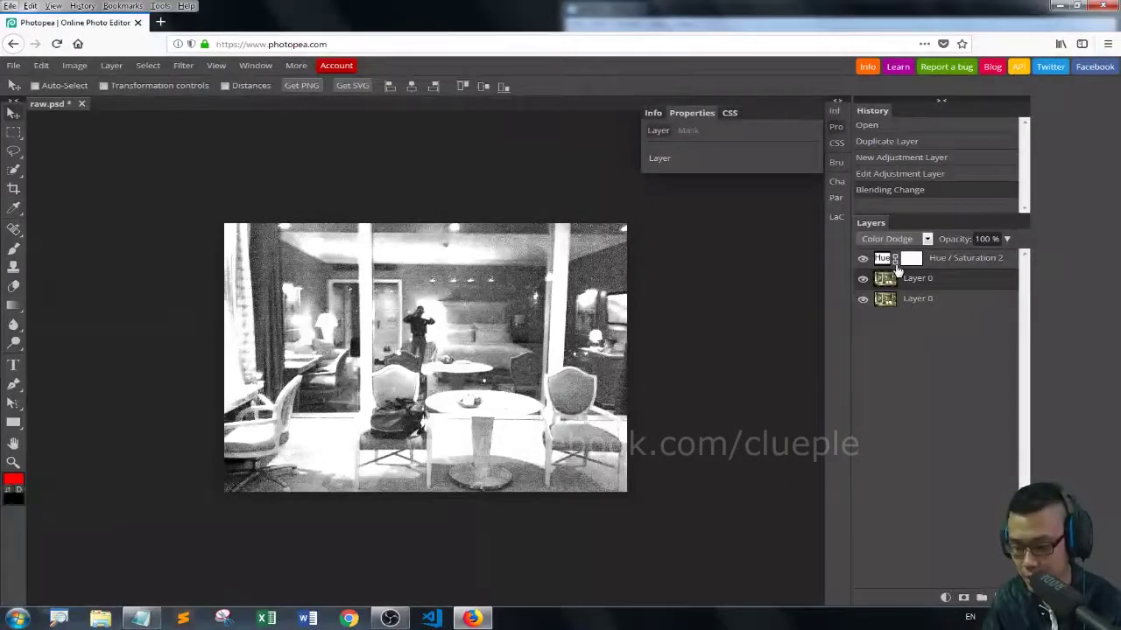
Step: Invert the upper Layer 0 and apply an 8 px Gaussian Blur after previewing other radii
key(ctrl+i)
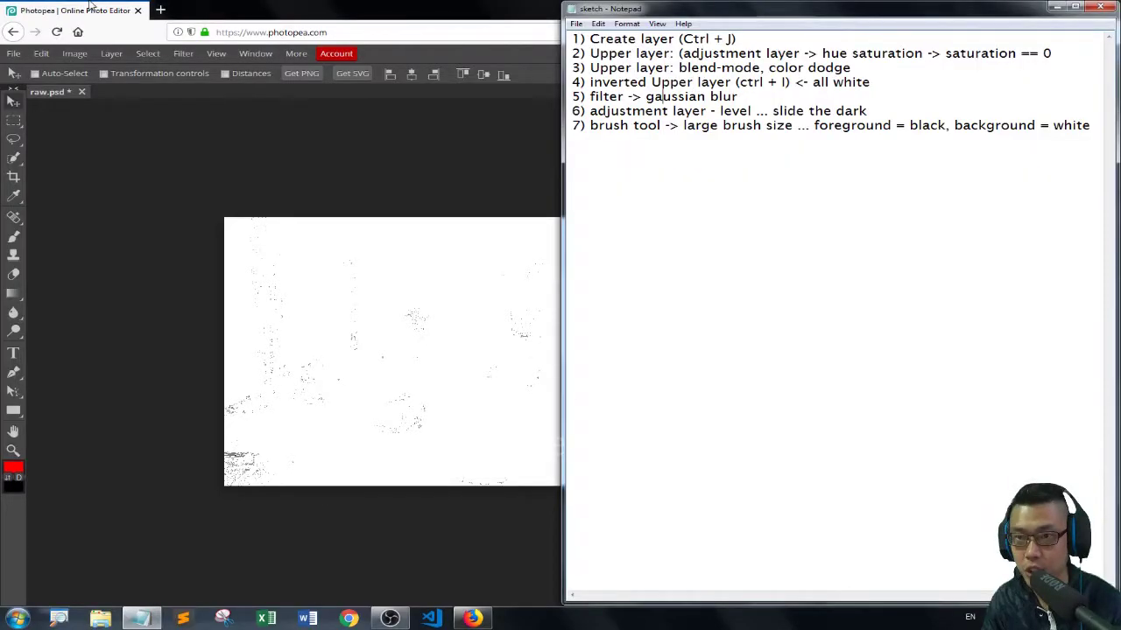
click(162, 10)
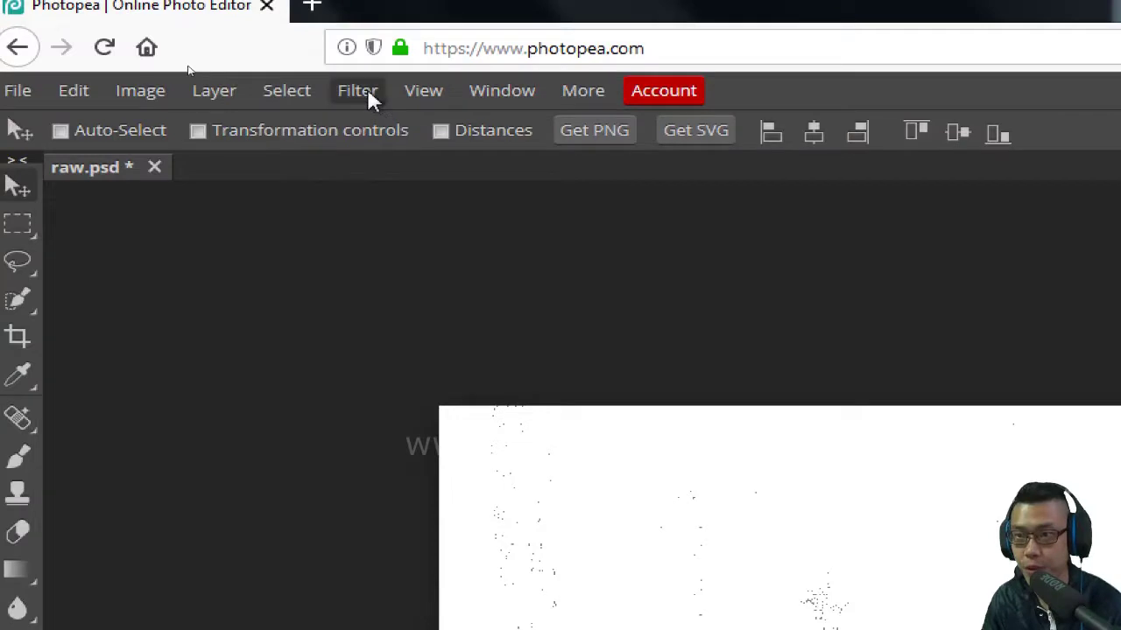
click(184, 54)
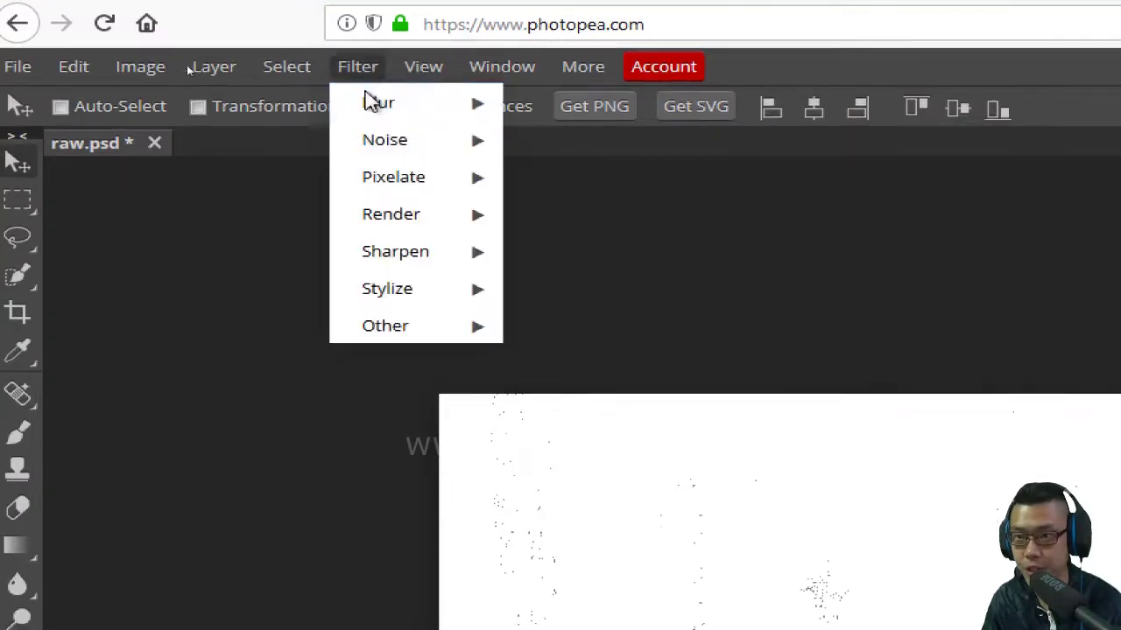
mouse_move(239, 78)
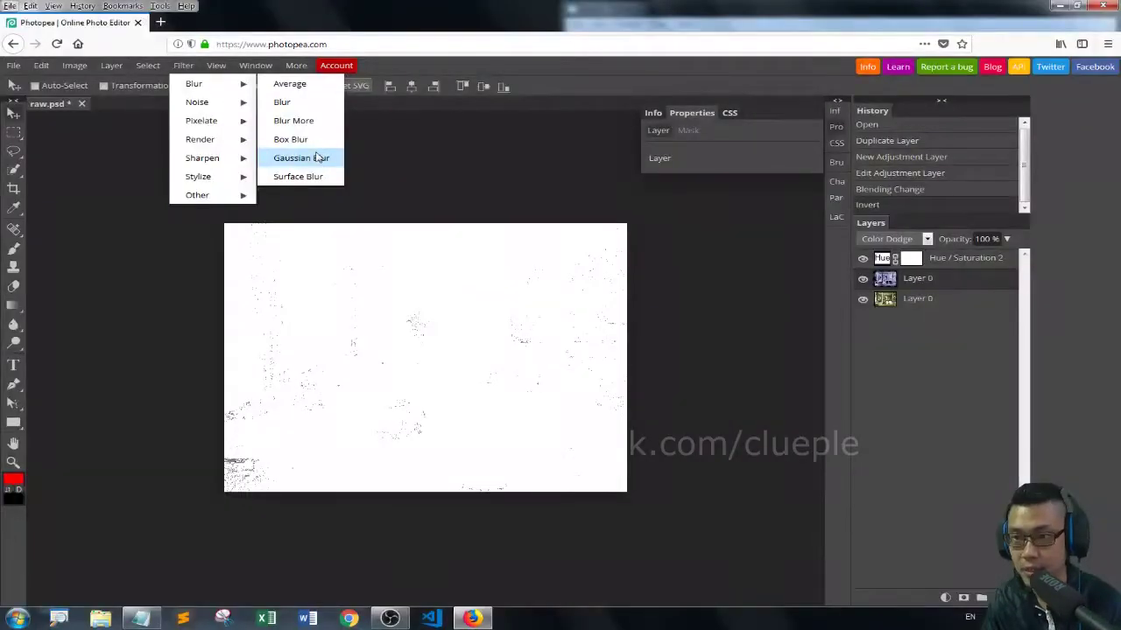
click(301, 158)
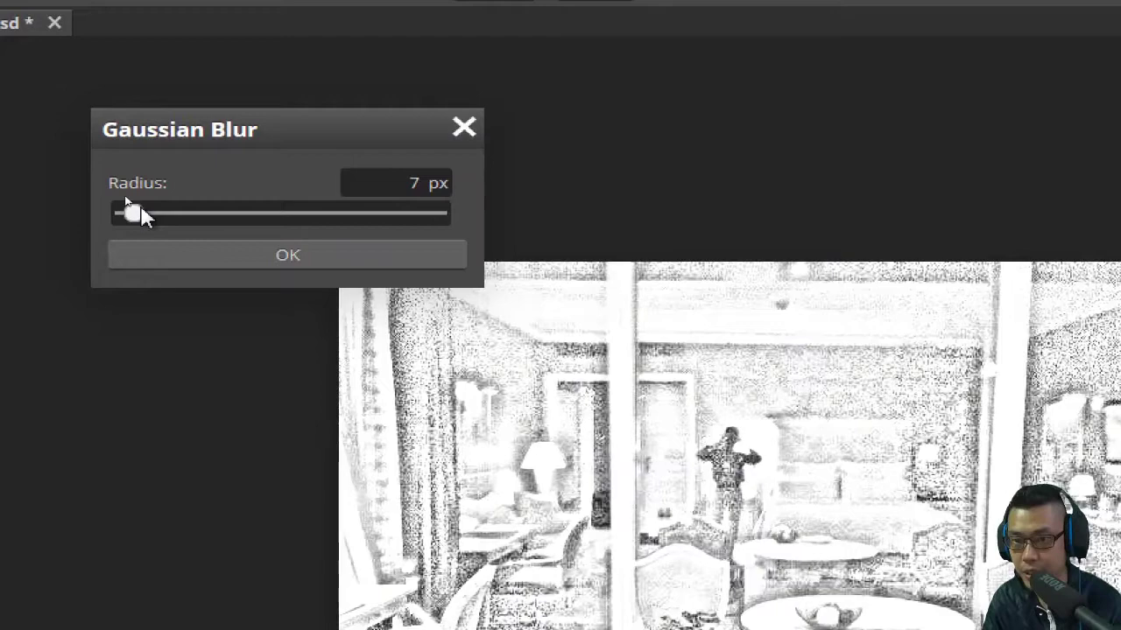
drag(101, 212, 111, 214)
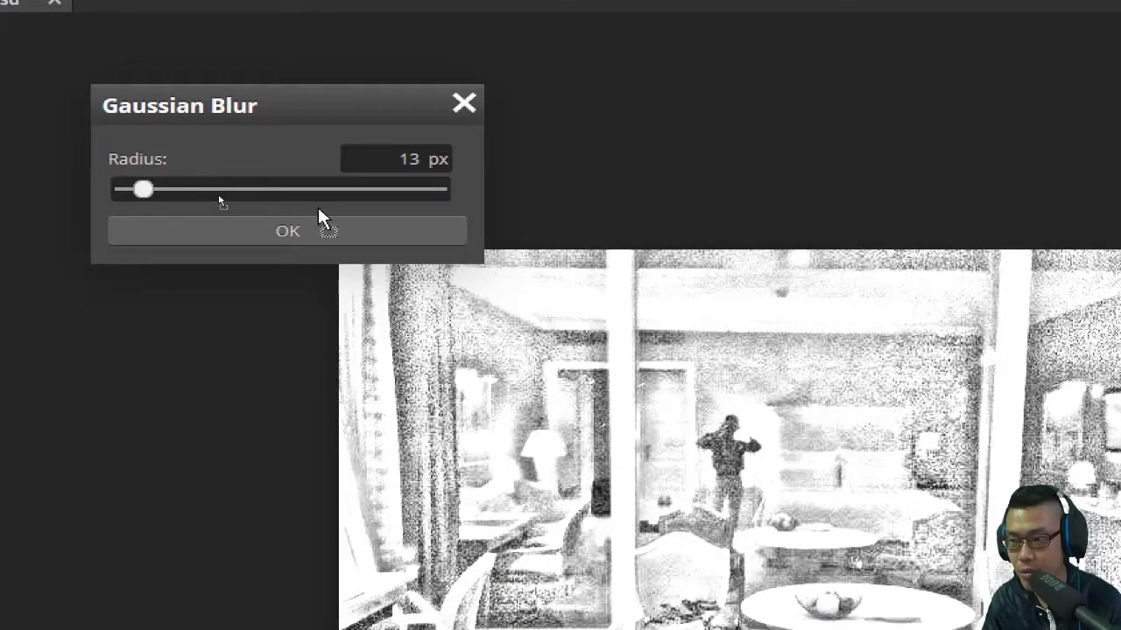
drag(315, 192, 214, 198)
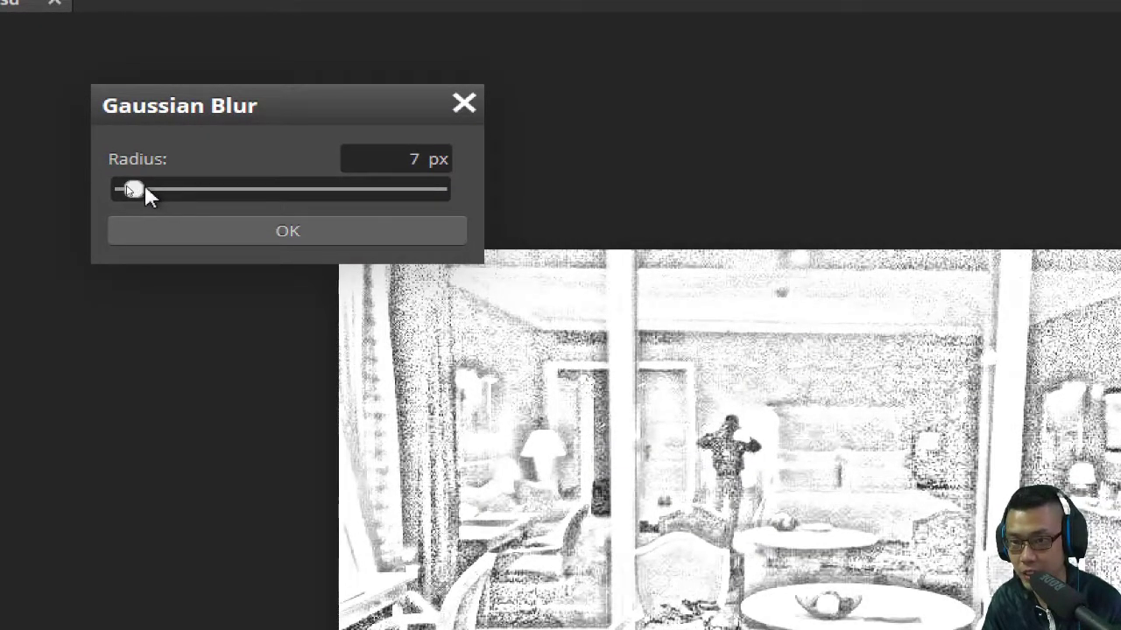
mouse_move(145, 187)
mouse_down()
mouse_move(267, 196)
mouse_move(123, 190)
mouse_up()
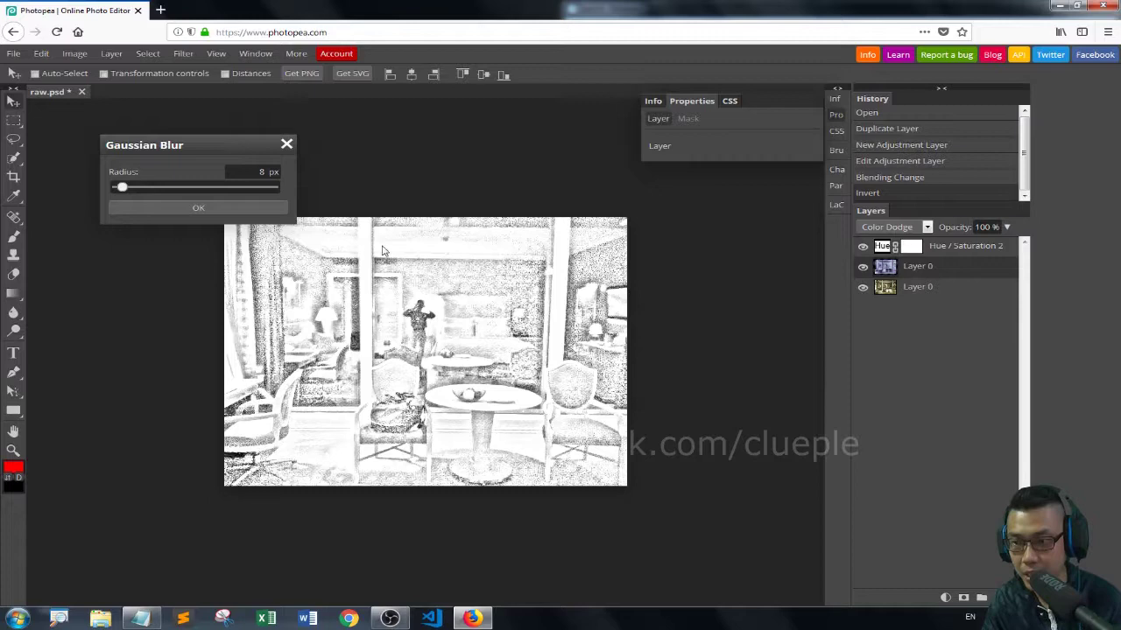
key(alt+Tab)
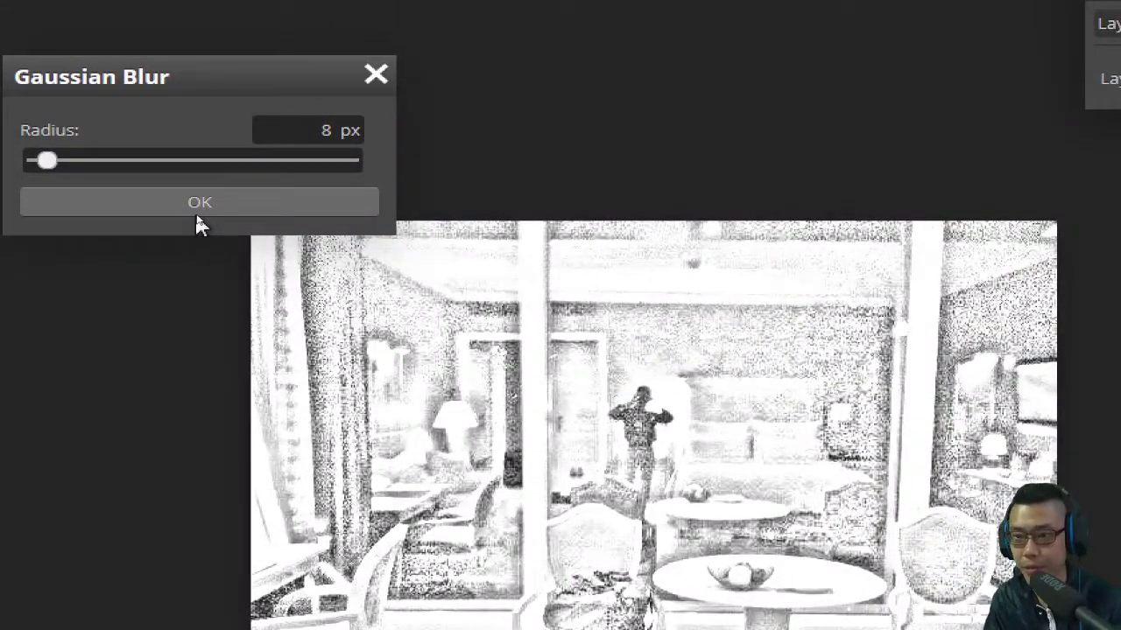
click(196, 214)
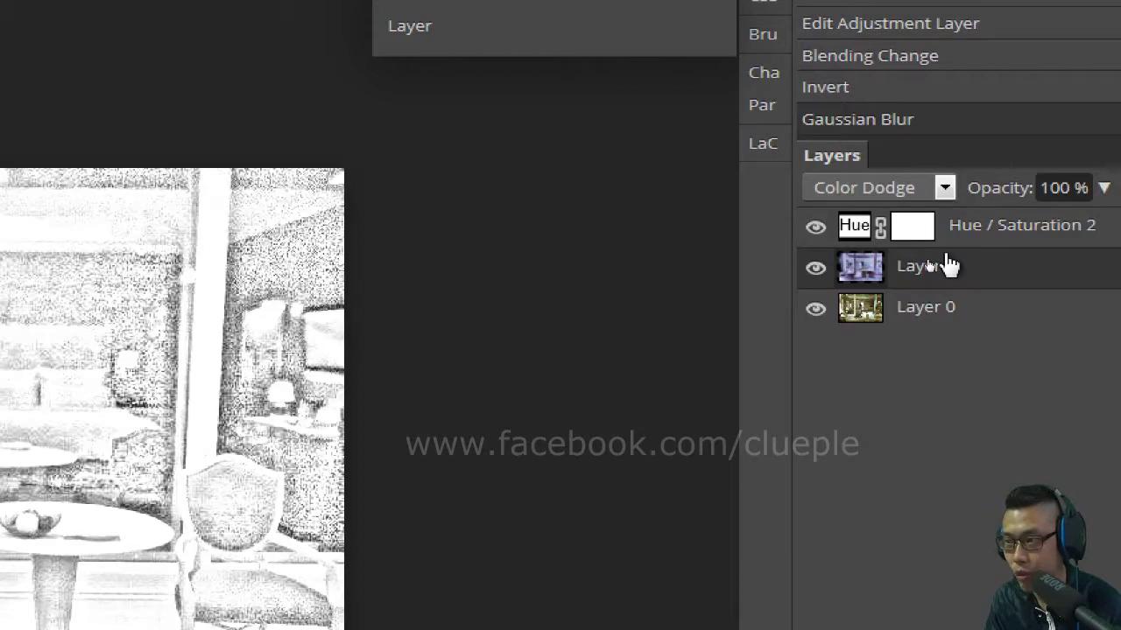
Step: Show the Layer menu's New Adjustment Layer submenu for the blurred sketch layer
right_click(950, 265)
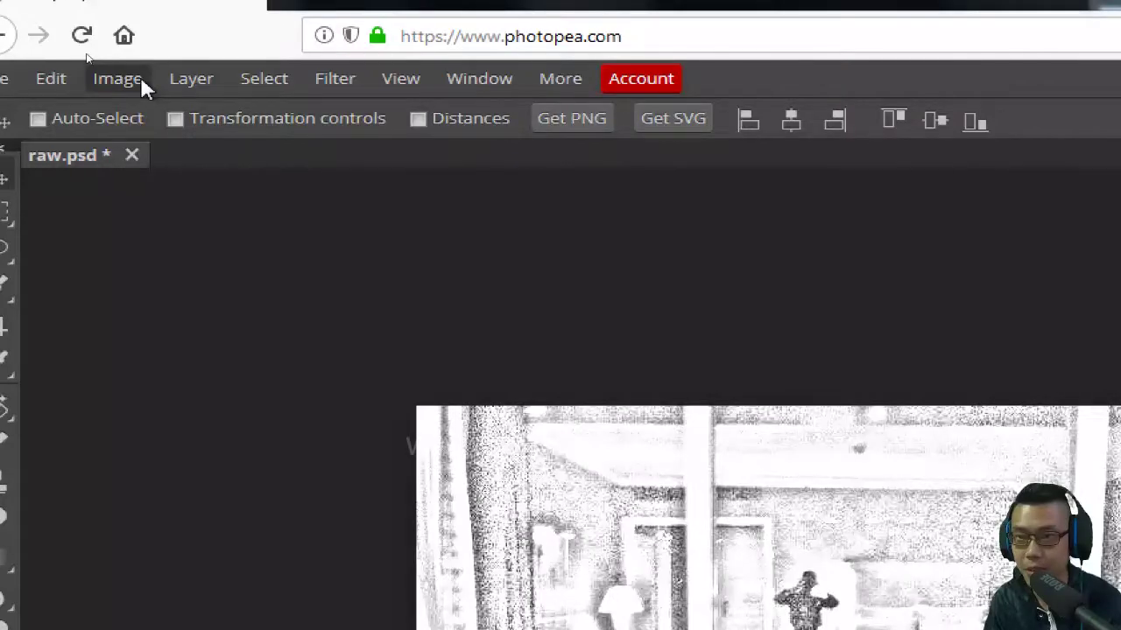
click(187, 79)
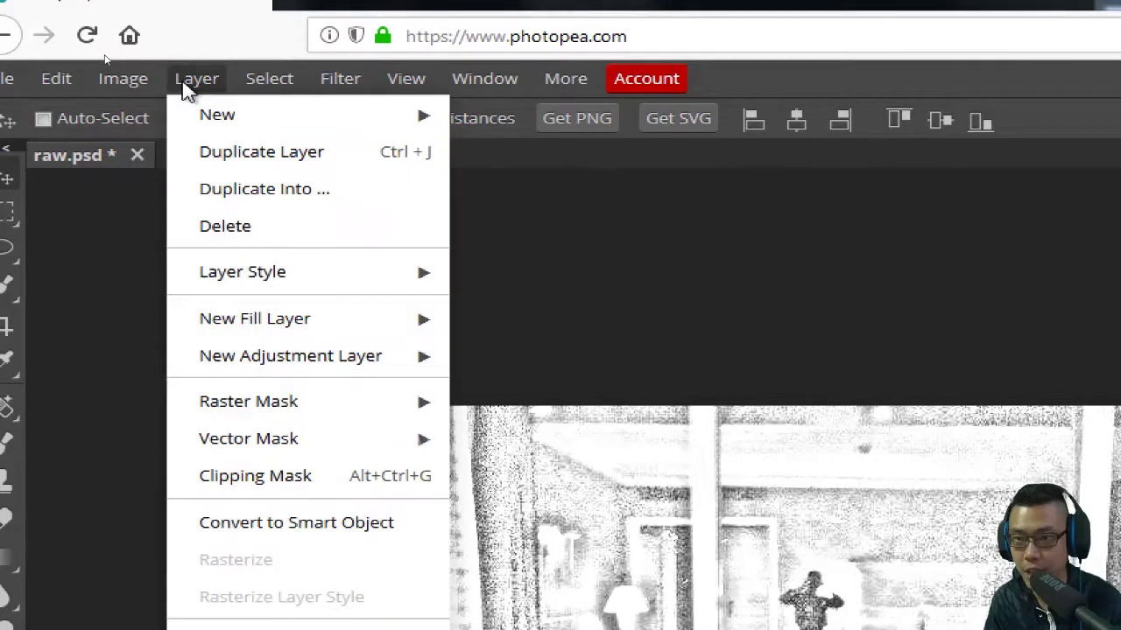
mouse_move(388, 354)
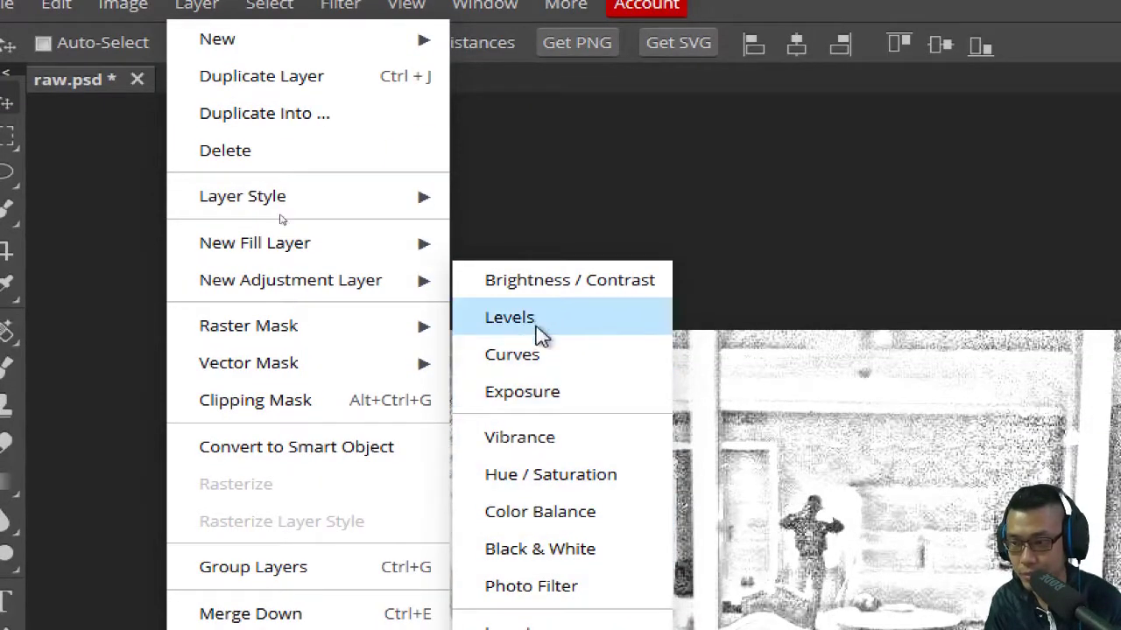
Step: Add a Levels adjustment layer with input black at 23 and midtones at 0.52
click(536, 320)
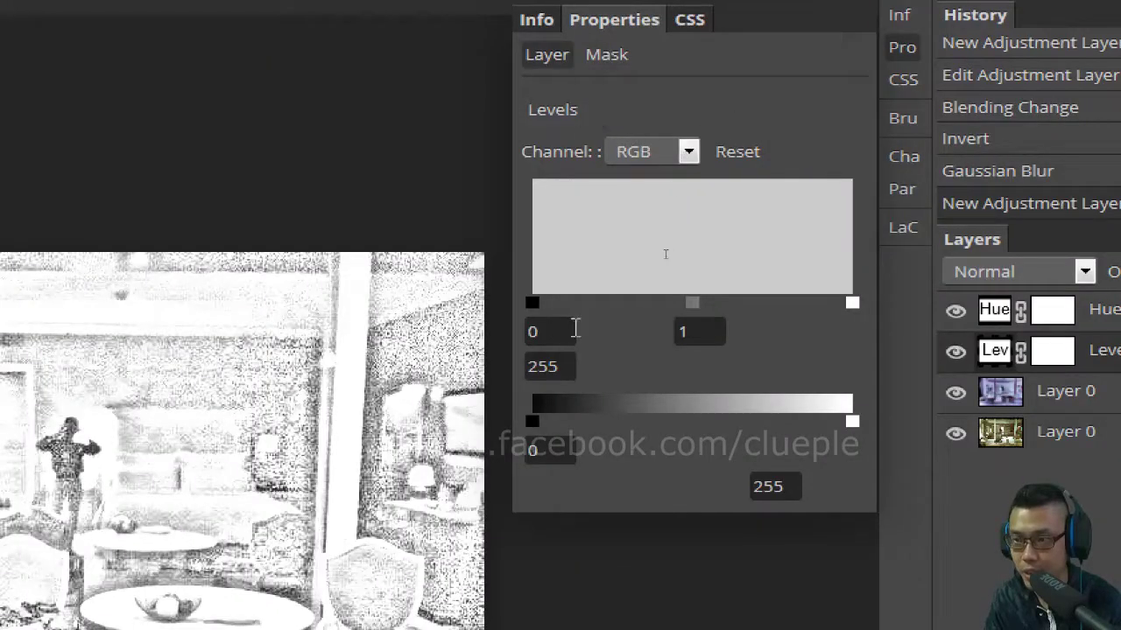
drag(533, 303, 623, 319)
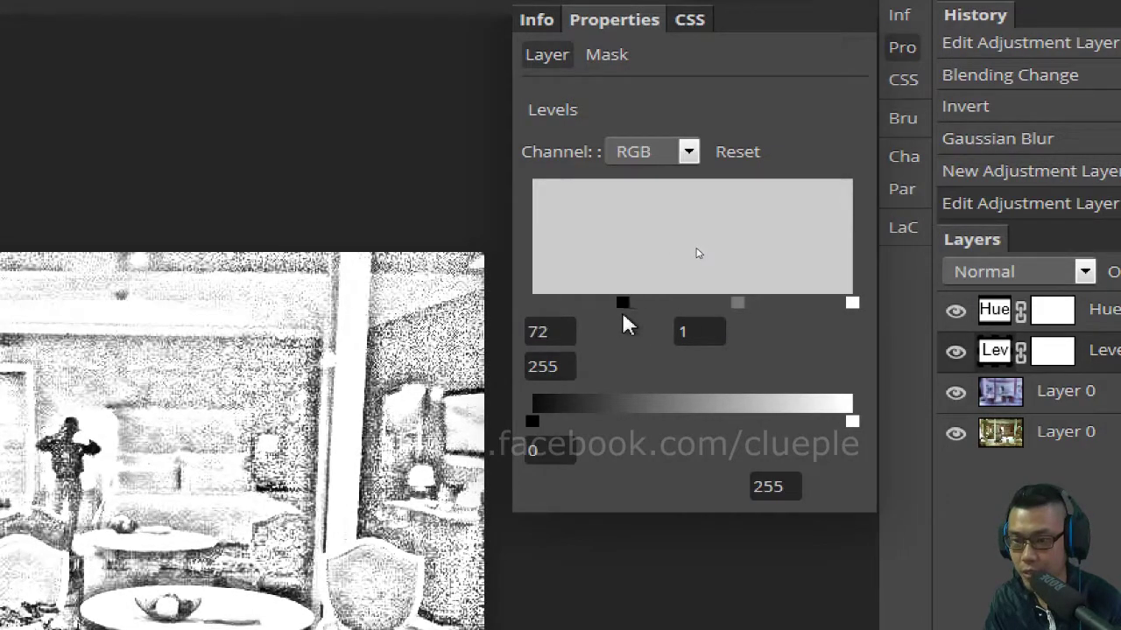
mouse_move(742, 304)
mouse_down()
mouse_move(788, 307)
mouse_move(720, 306)
mouse_up()
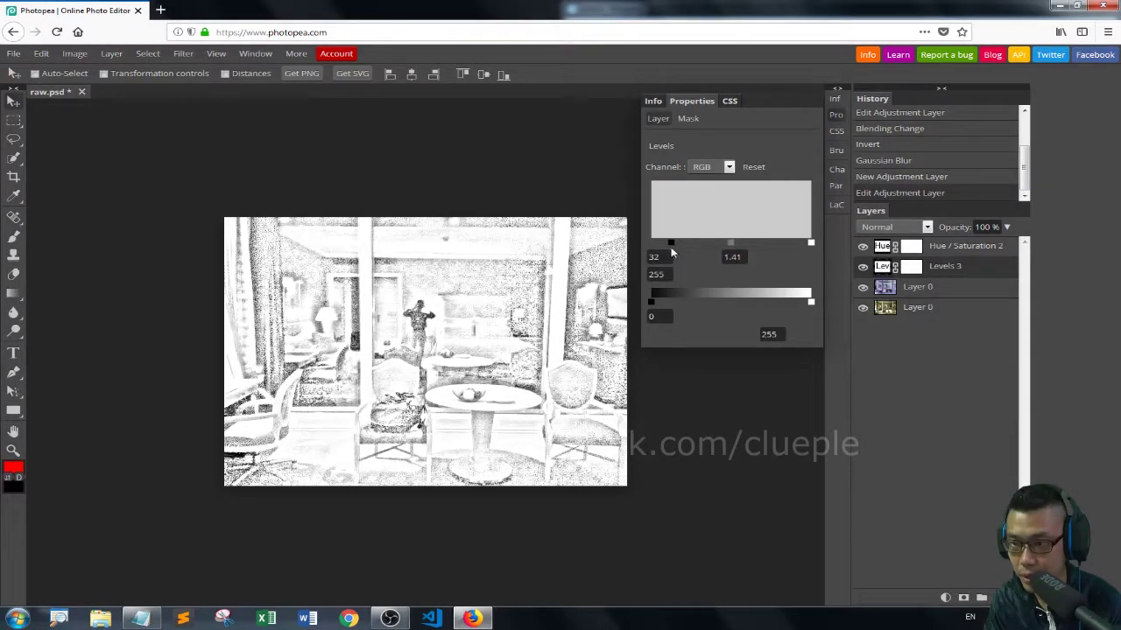
drag(725, 246, 758, 247)
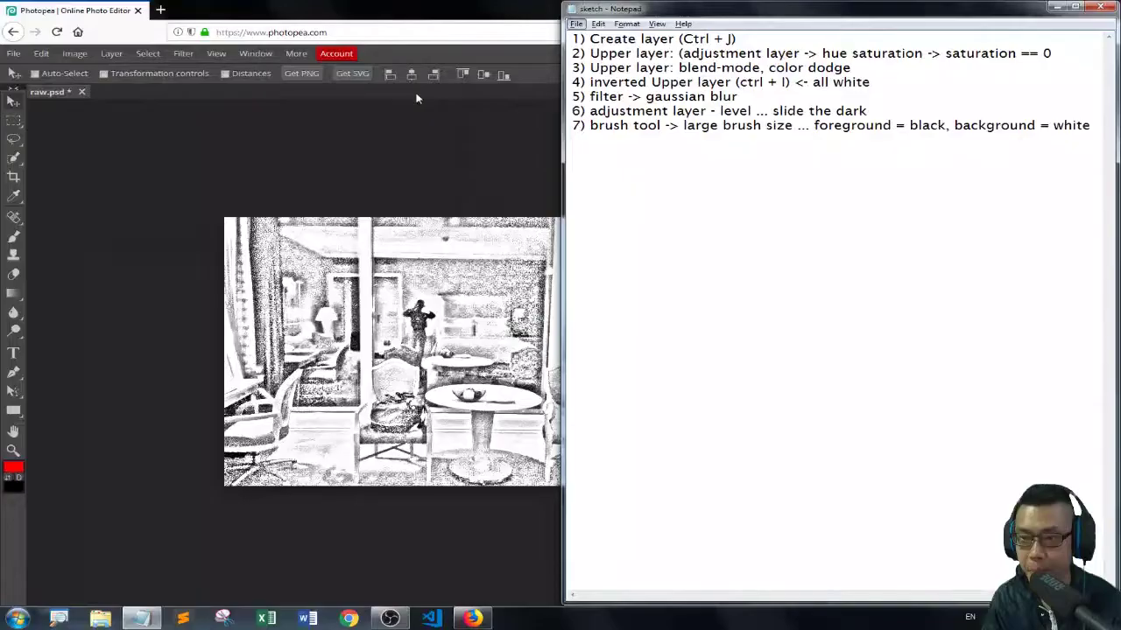
click(420, 22)
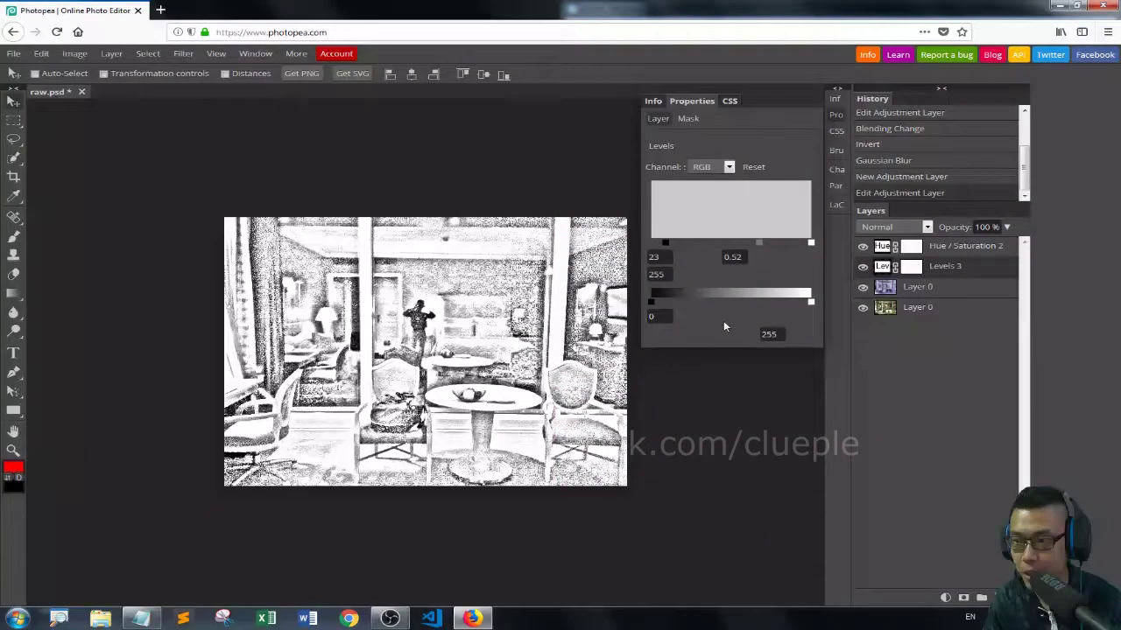
right_click(19, 220)
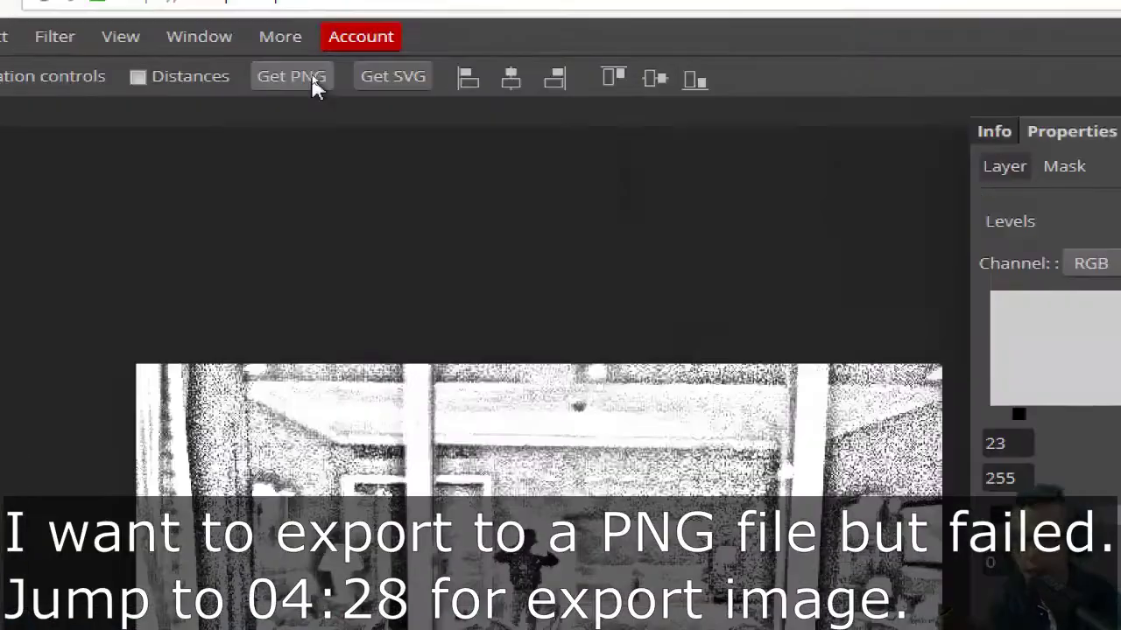
Step: Check both photo layers' blend modes, then merge all layers into one Hue / Saturation 2 layer
click(313, 76)
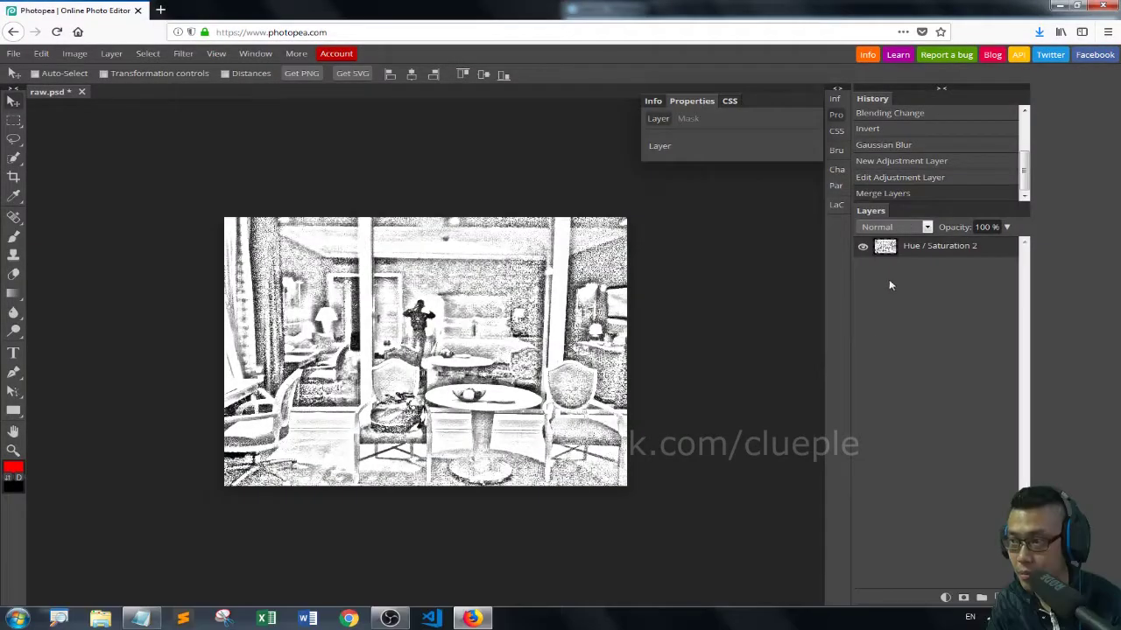
key(ctrl+z)
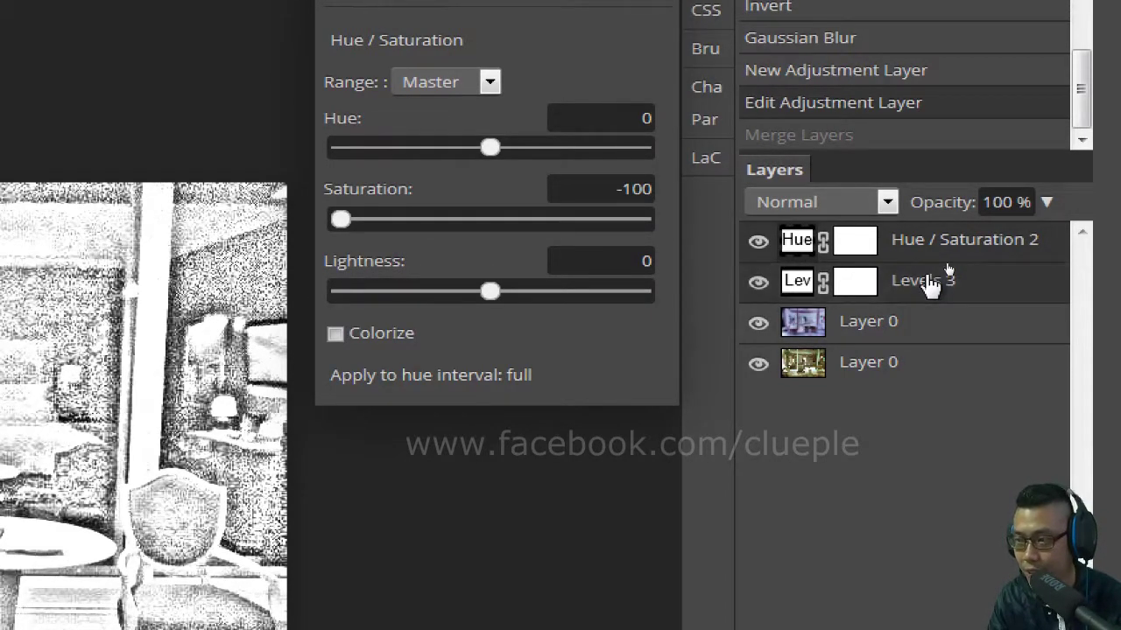
click(937, 330)
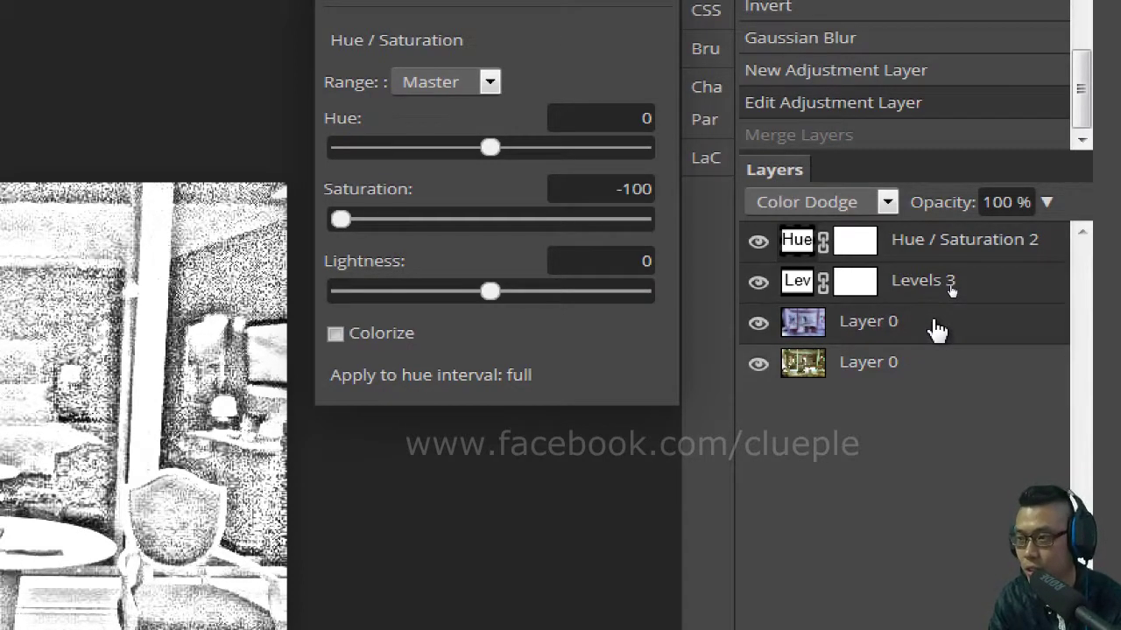
click(915, 366)
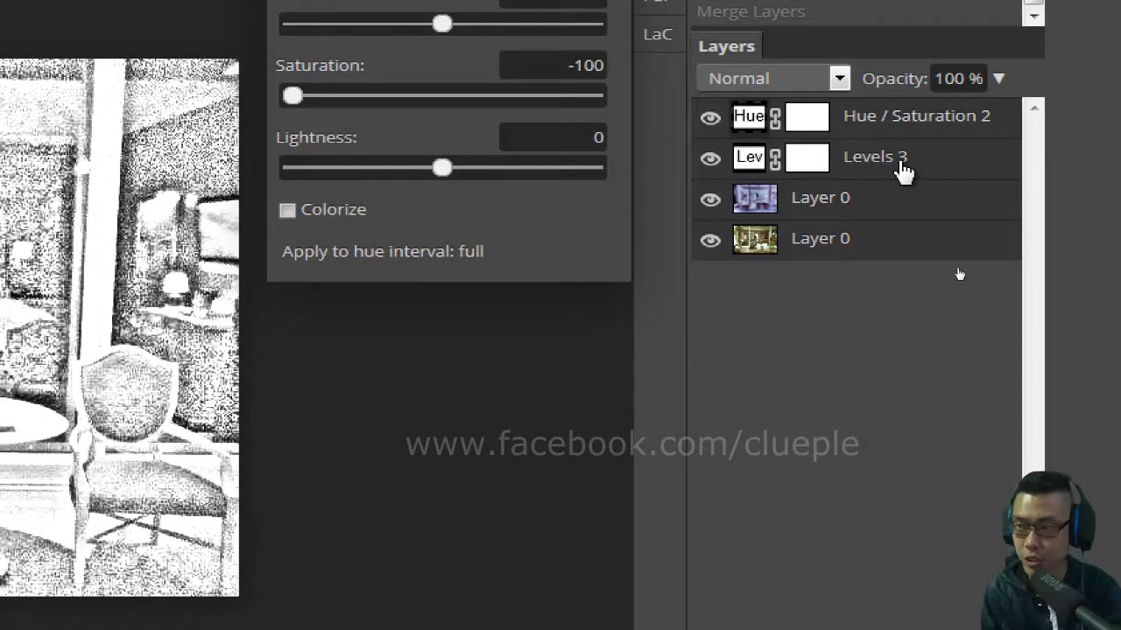
right_click(902, 170)
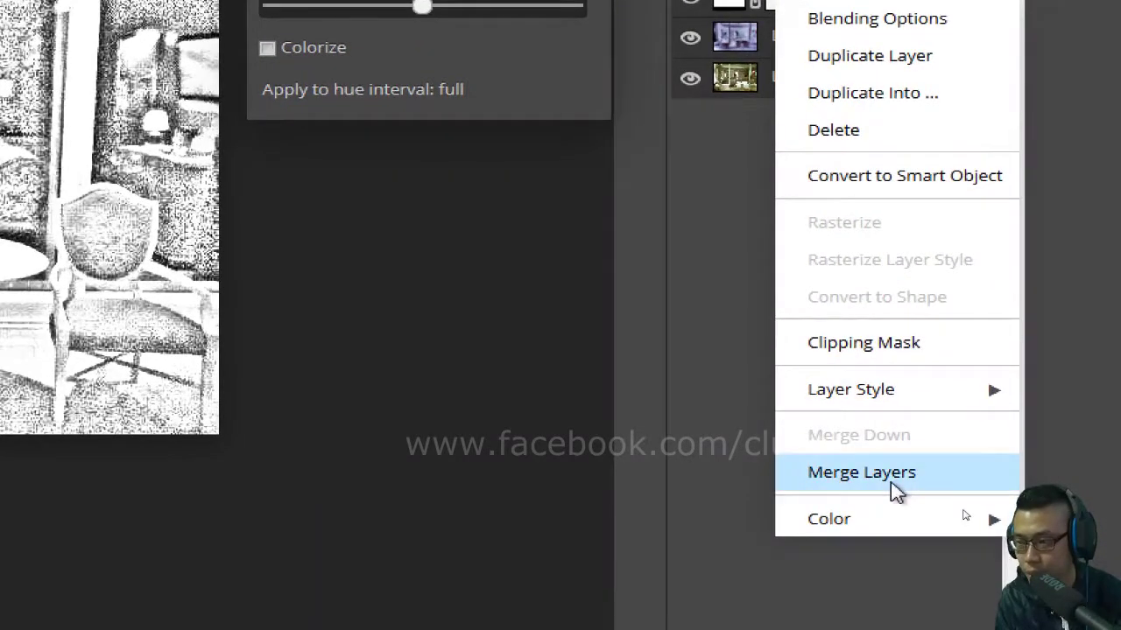
click(891, 481)
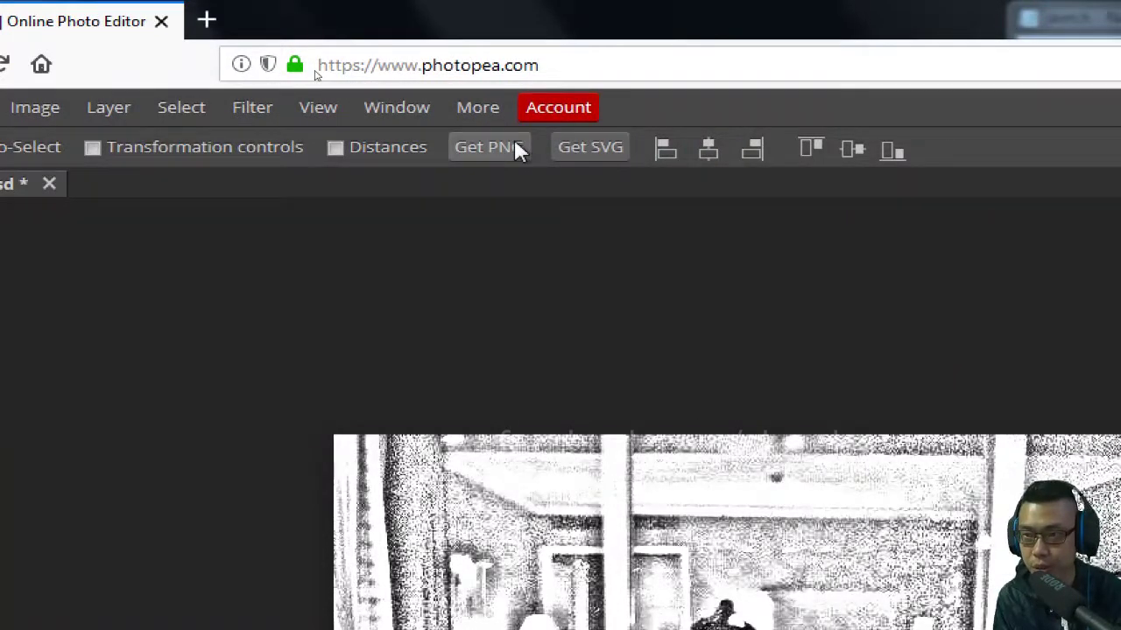
Step: Export the sketch as PNG and select the 604 x 448 Hue _ Saturation 2 file in Storage (D:) Downloads
click(516, 149)
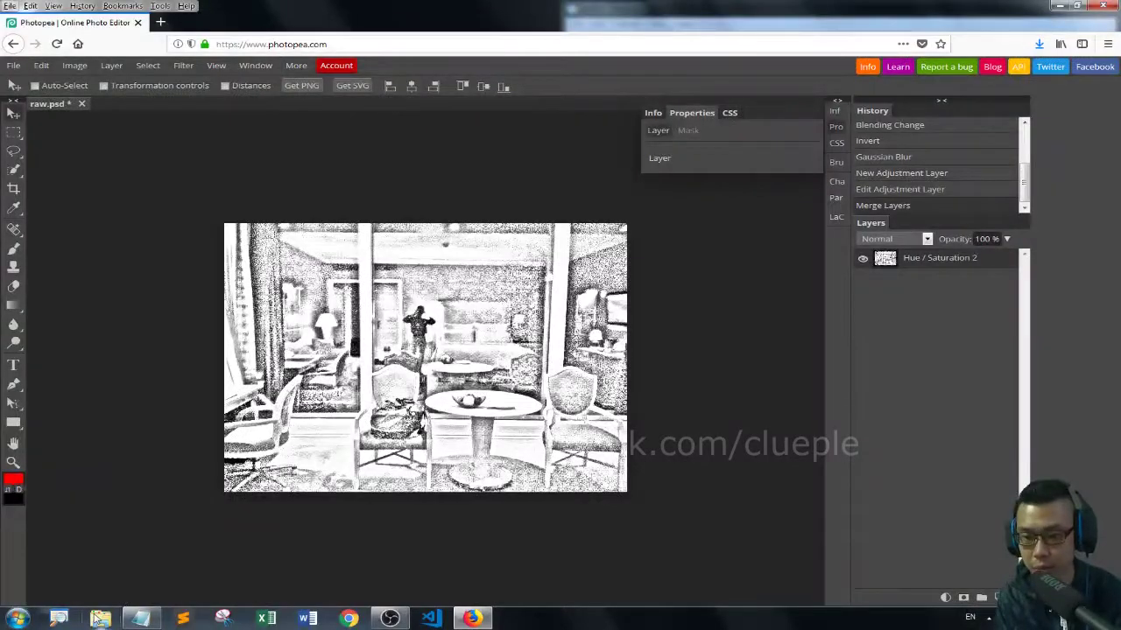
click(100, 618)
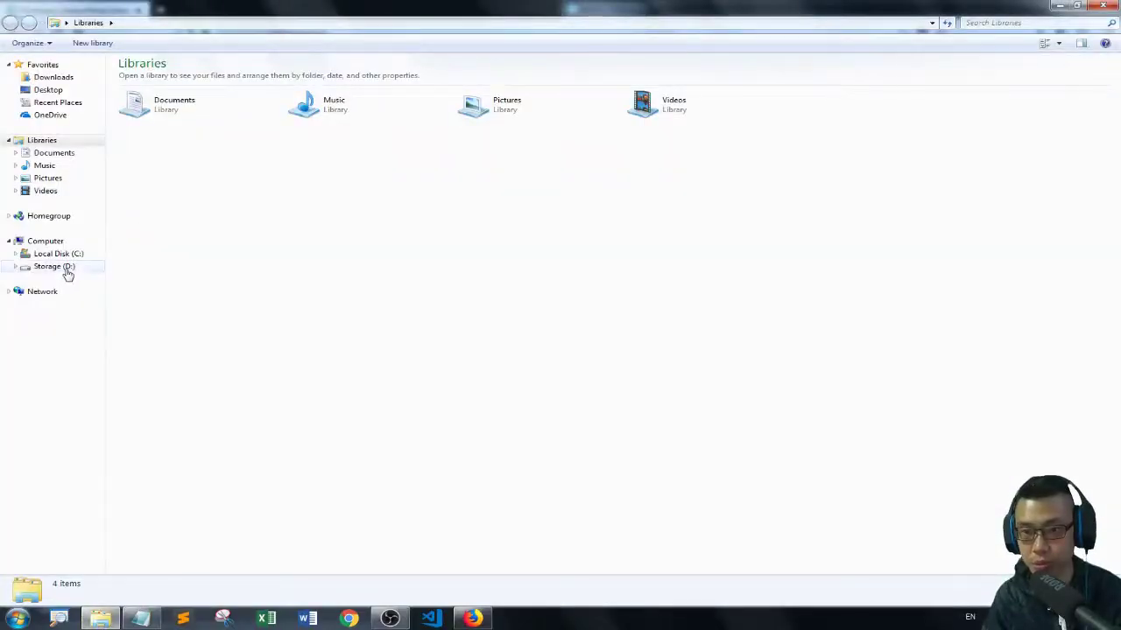
click(69, 270)
click(70, 78)
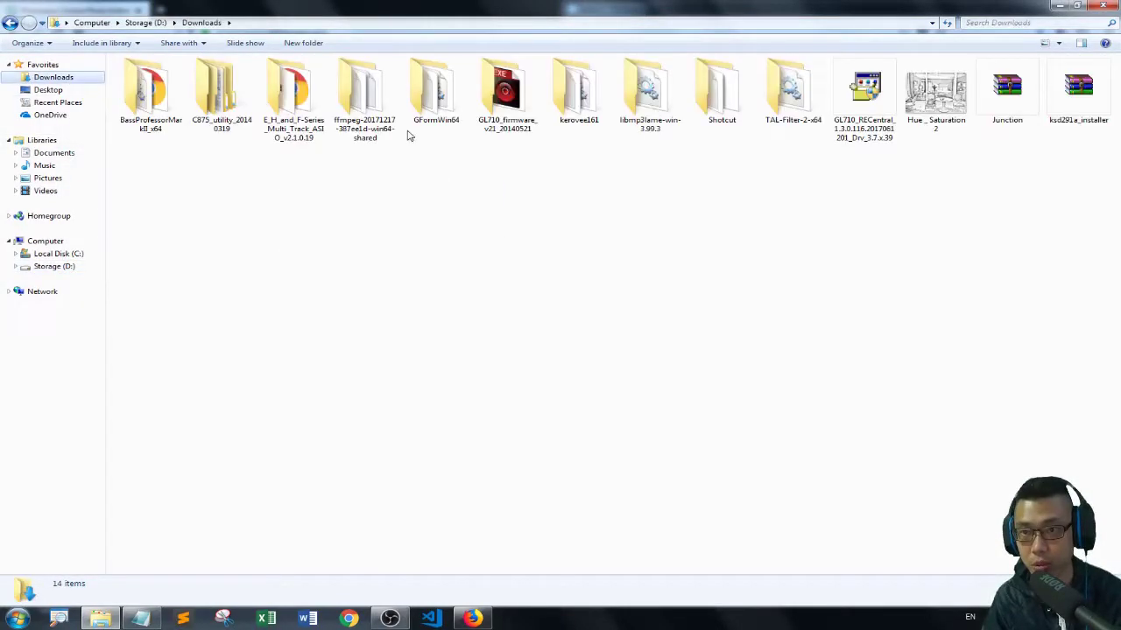
click(935, 125)
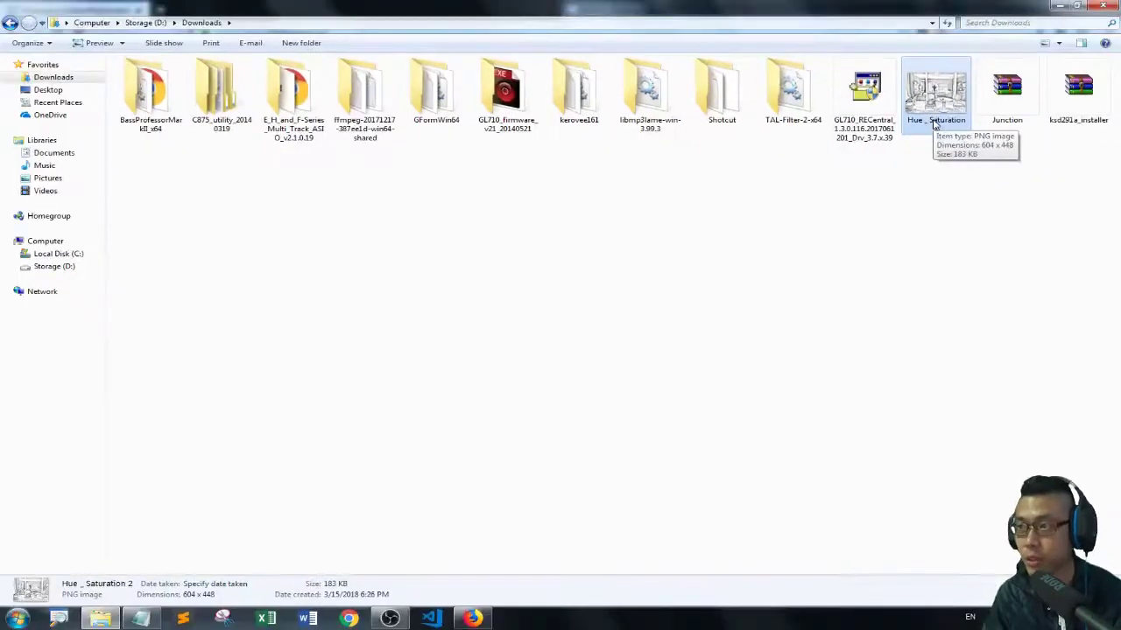
Step: Open Hue _ Saturation 2 in Windows Photo Viewer to see the black-and-white hotel-room sketch
double_click(935, 125)
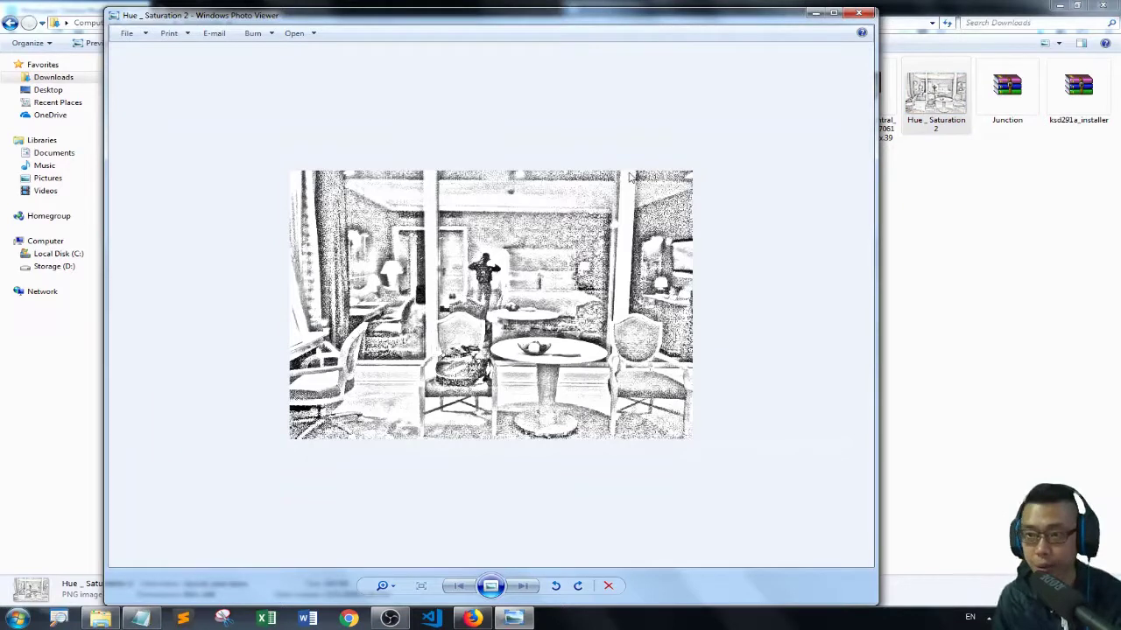